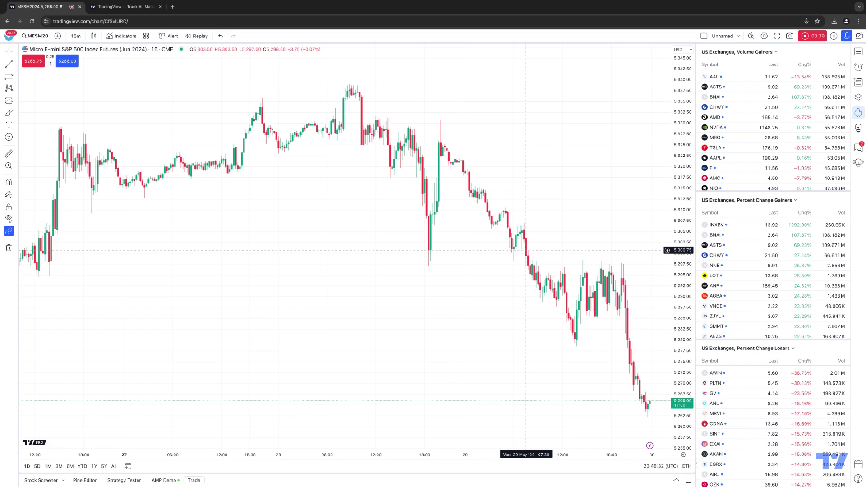
Step: Go to the TradingView pricing page from the home tab and expand the full plan feature comparison
click(123, 8)
mouse_move(316, 41)
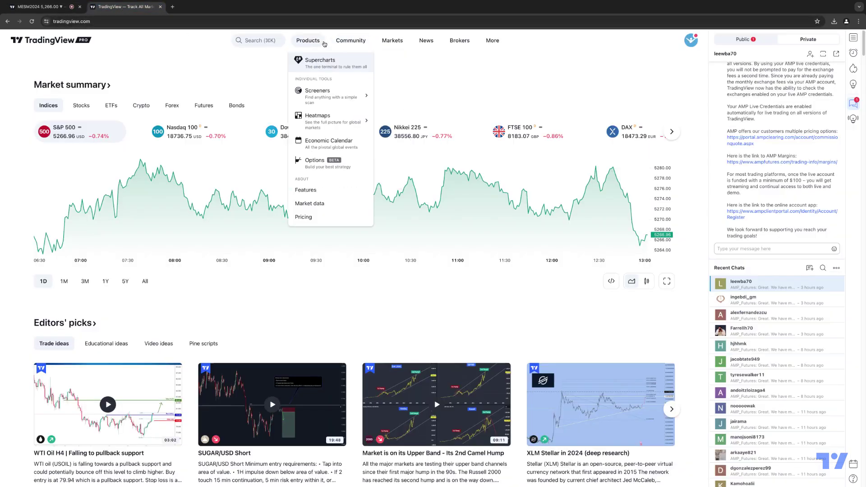
click(307, 218)
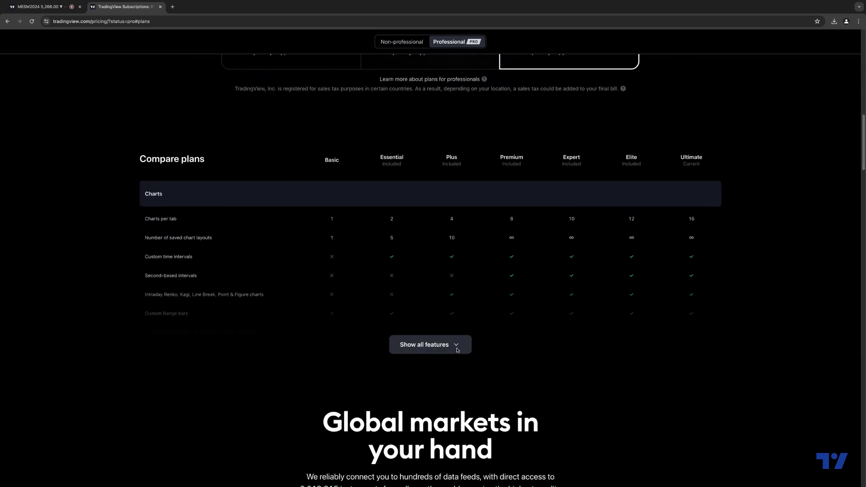
click(457, 350)
Step: Scroll through the plan comparison, then return to the MESM2024 chart tab
scroll(864, 124, down, 1)
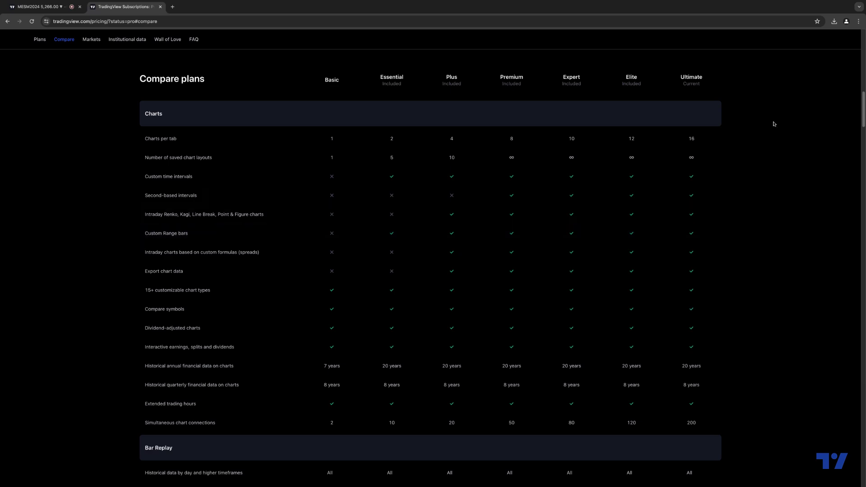
drag(863, 122, 864, 42)
mouse_move(393, 45)
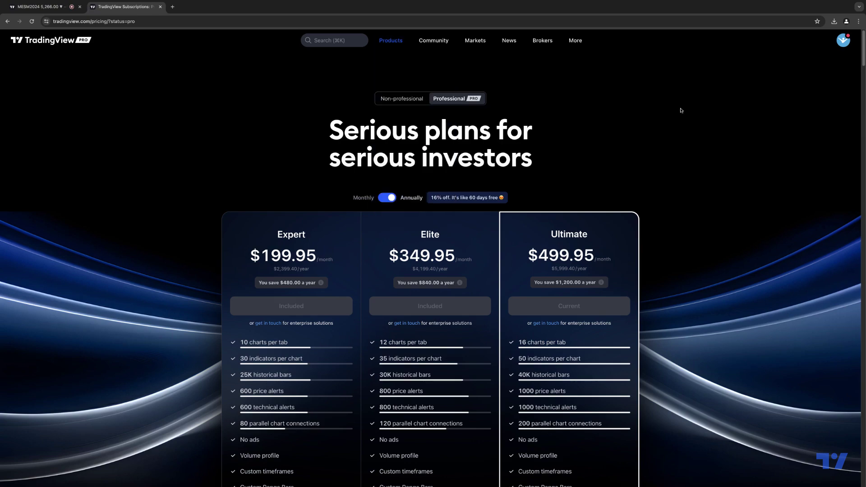
drag(864, 48, 863, 104)
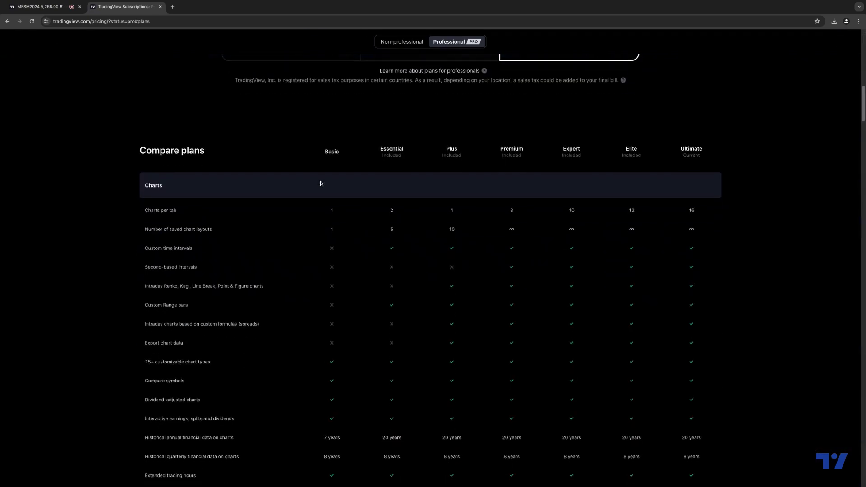
click(25, 7)
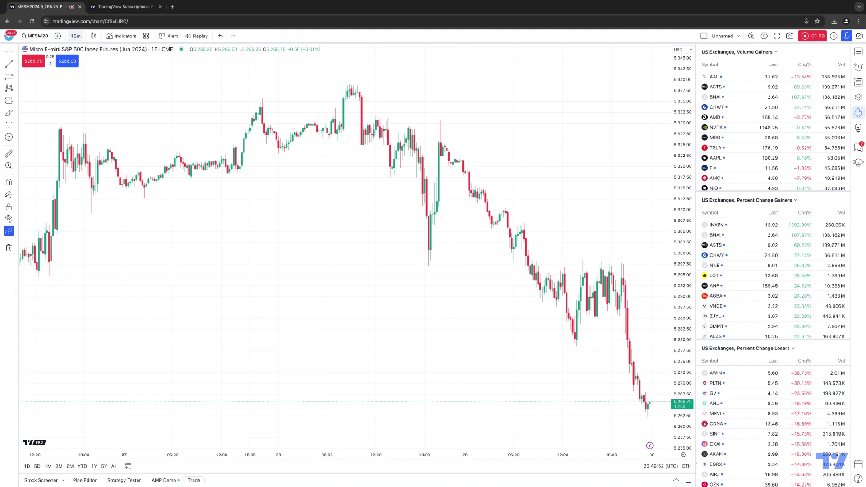
Step: Open the interval dropdown from the 15m toolbar button
click(76, 36)
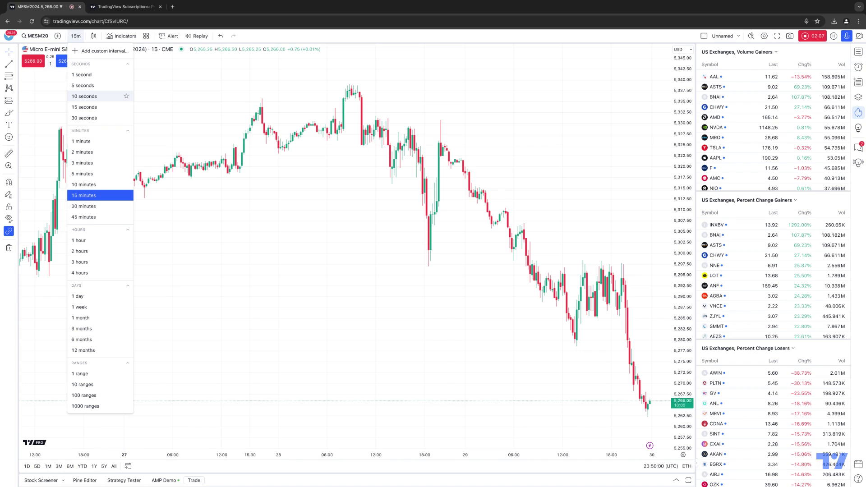
Step: Switch the chart to 1-minute candles and reopen the interval list
click(85, 142)
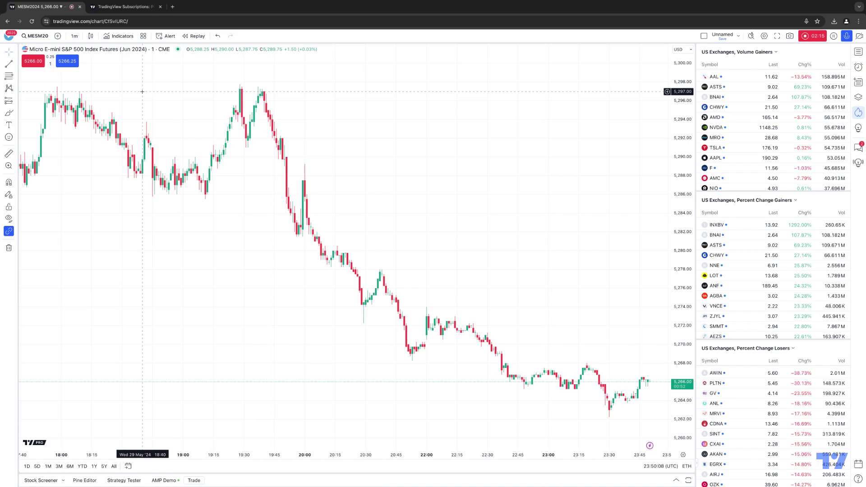
click(74, 36)
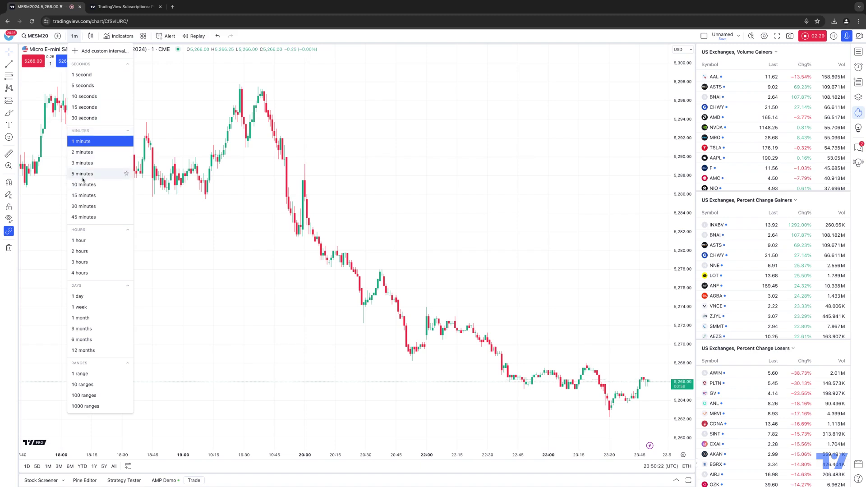
Step: Create a custom 7-minutes interval and apply it so the chart shows 7-minute candles
click(76, 53)
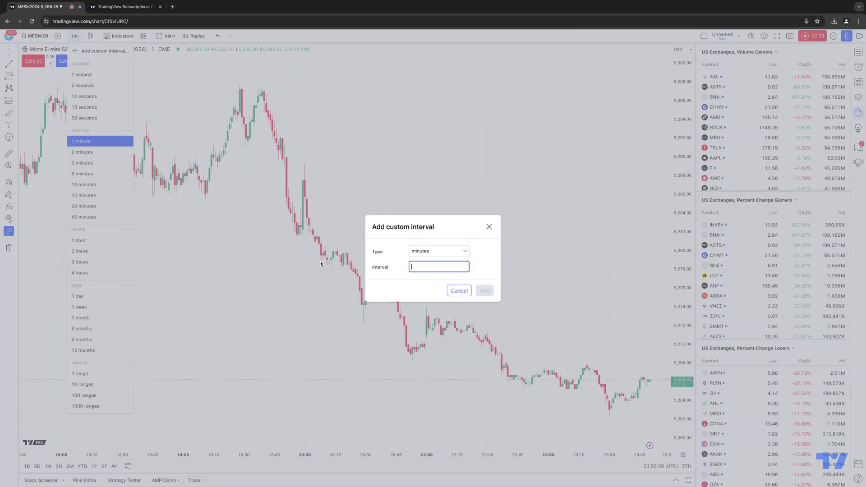
text(7)
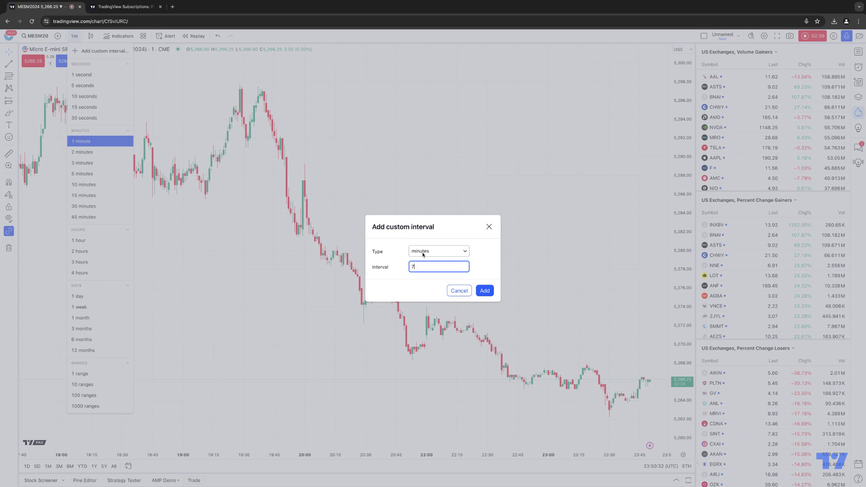
click(458, 254)
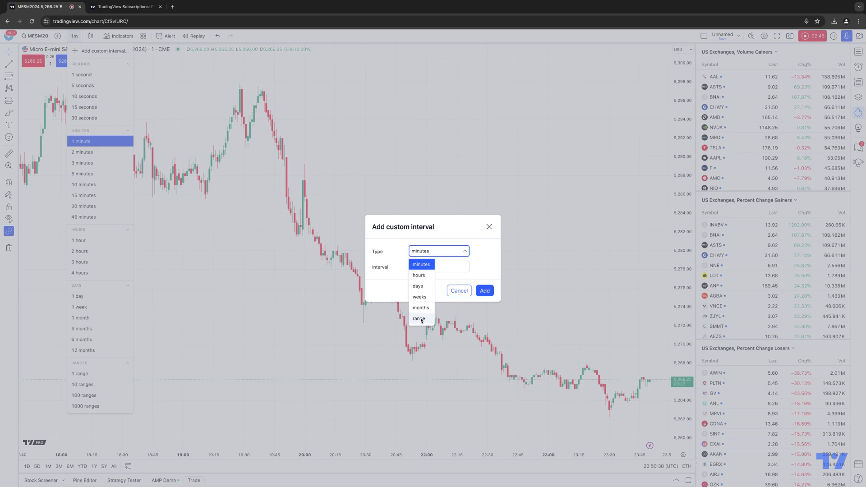
click(479, 267)
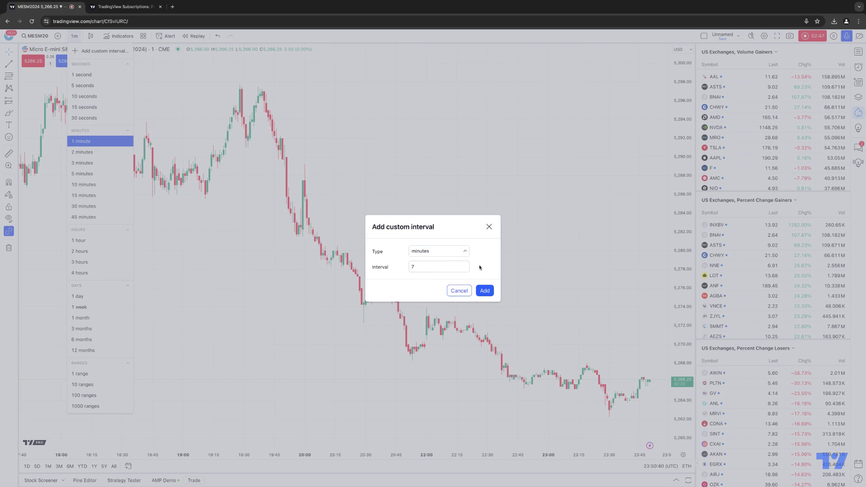
text(7)
click(485, 290)
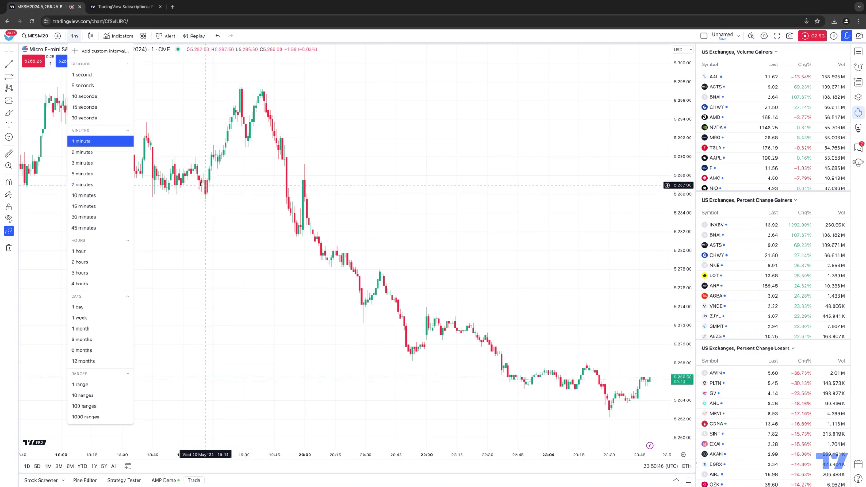
mouse_move(88, 186)
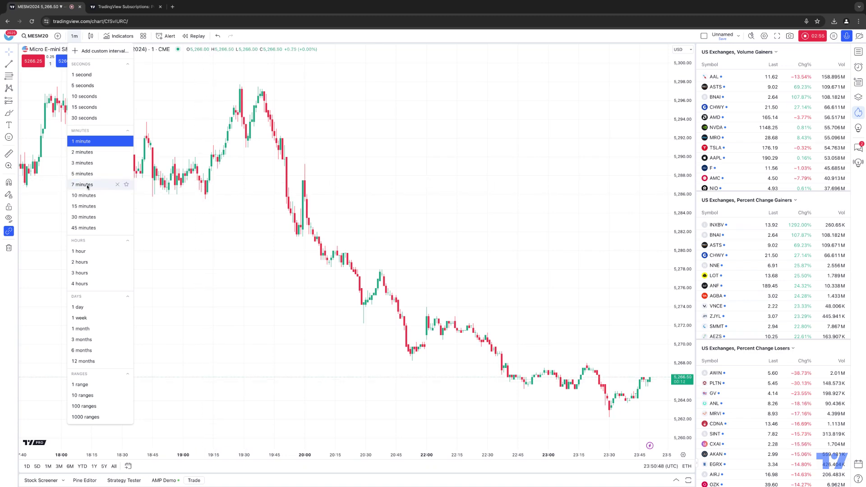
click(80, 186)
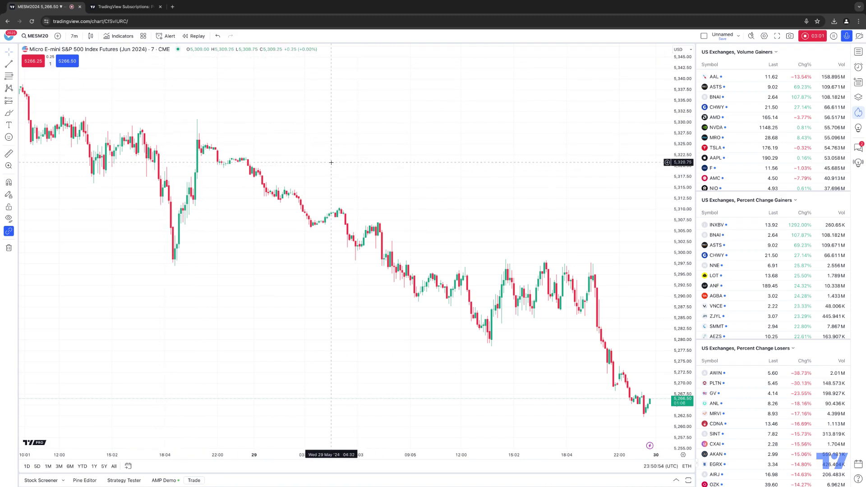
Step: Delete the 7, 10 and 2 minute entries from the interval list, keeping 7-minute candles
click(74, 36)
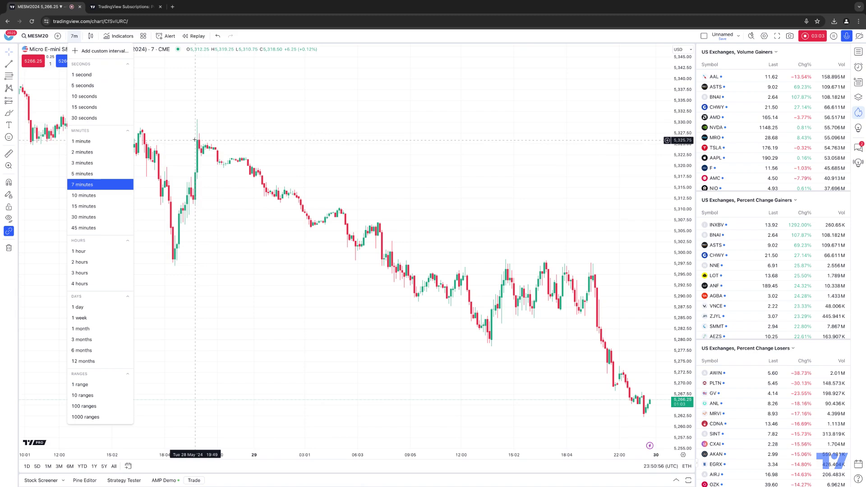
mouse_move(118, 187)
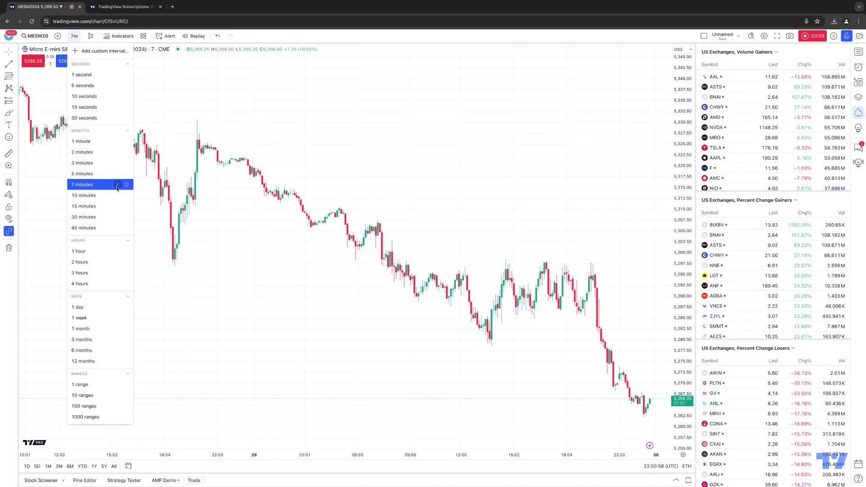
click(118, 185)
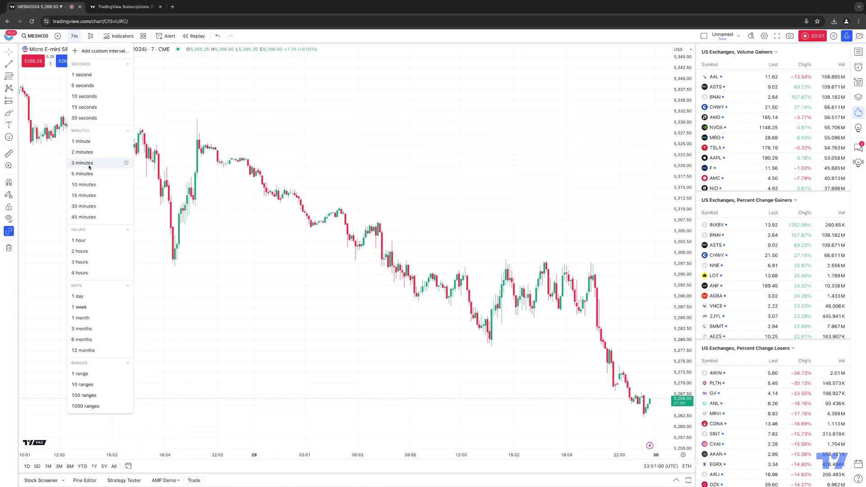
click(118, 185)
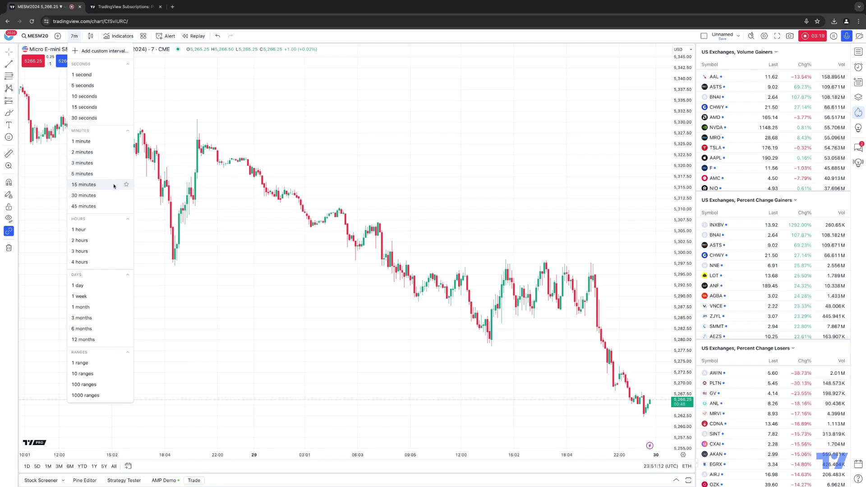
click(117, 154)
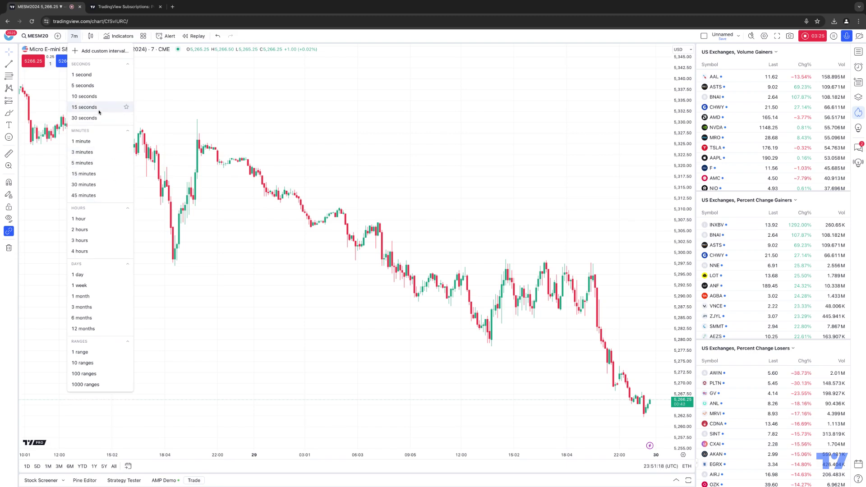
click(348, 118)
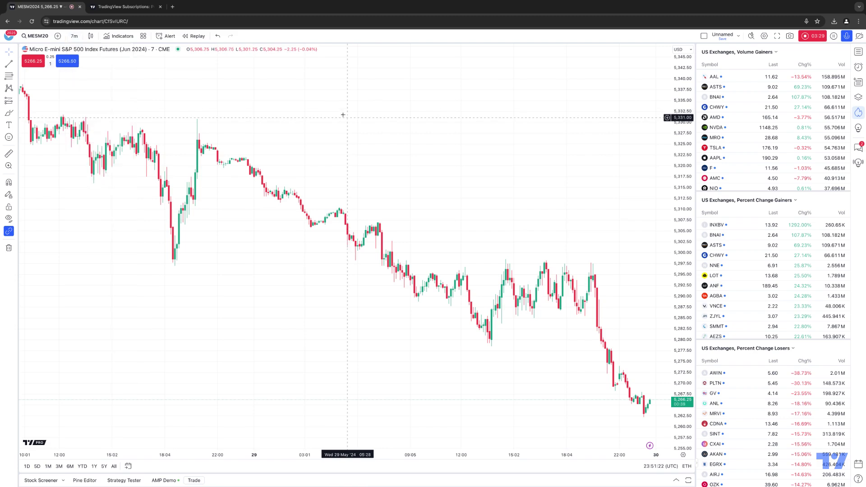
Step: Set the chart to 15 minutes through the quick interval entry box
click(154, 50)
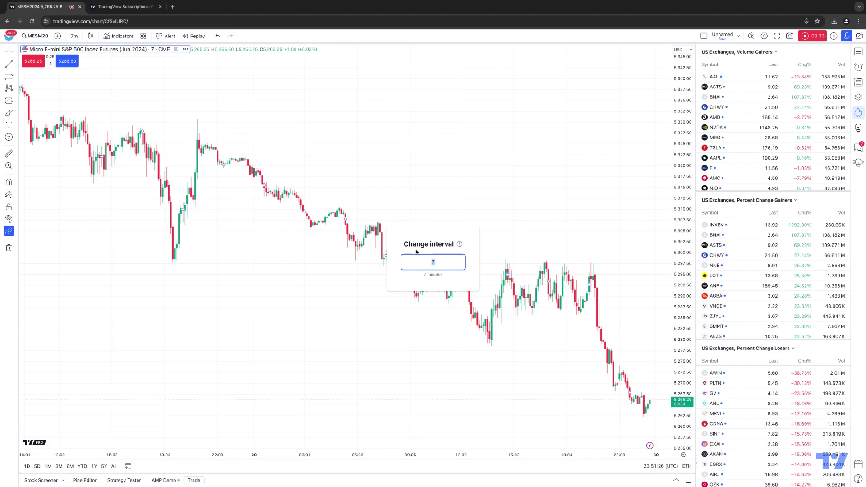
text(20)
key(BackSpace)
key(BackSpace)
text(15)
key(Return)
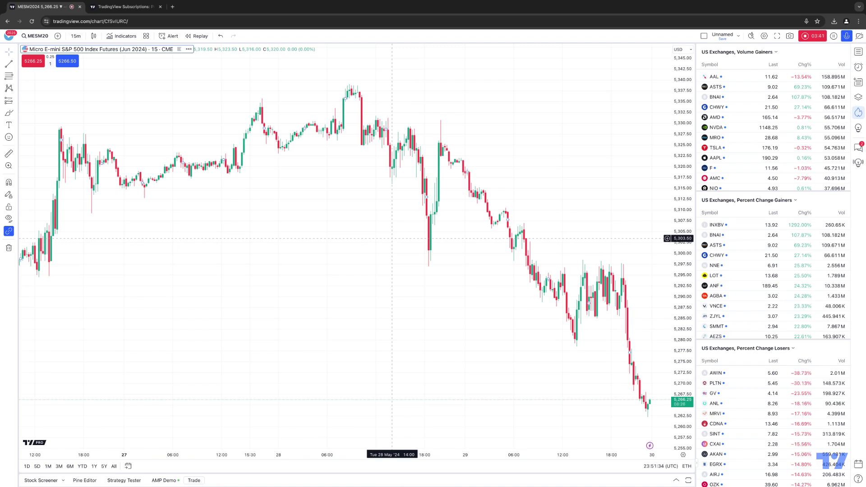
Step: Change the interval to 5 minutes, then 1 minute, and show the interval list
text(5)
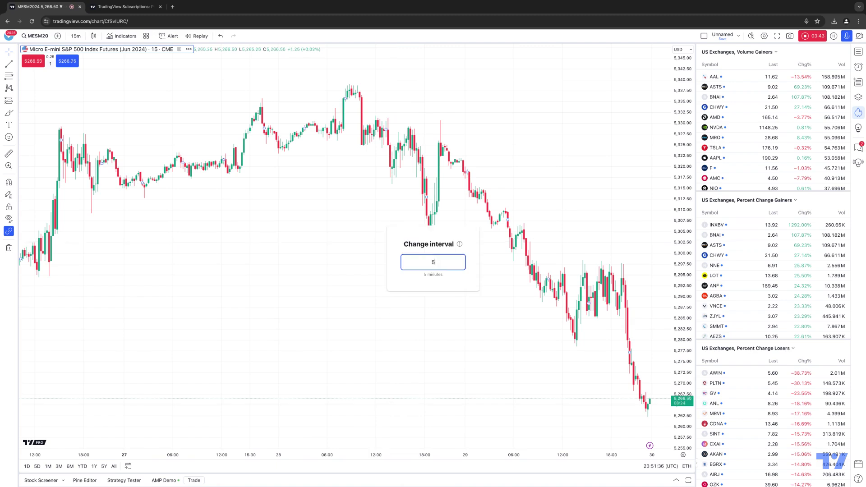
key(Return)
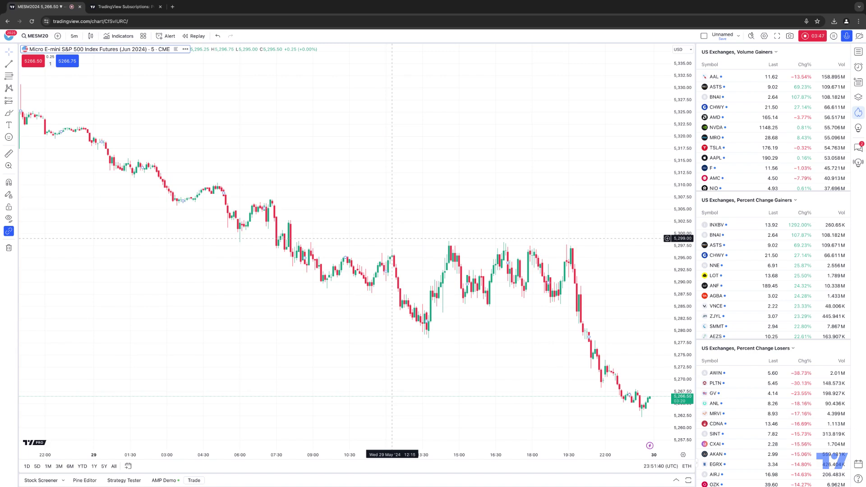
text(1)
key(Return)
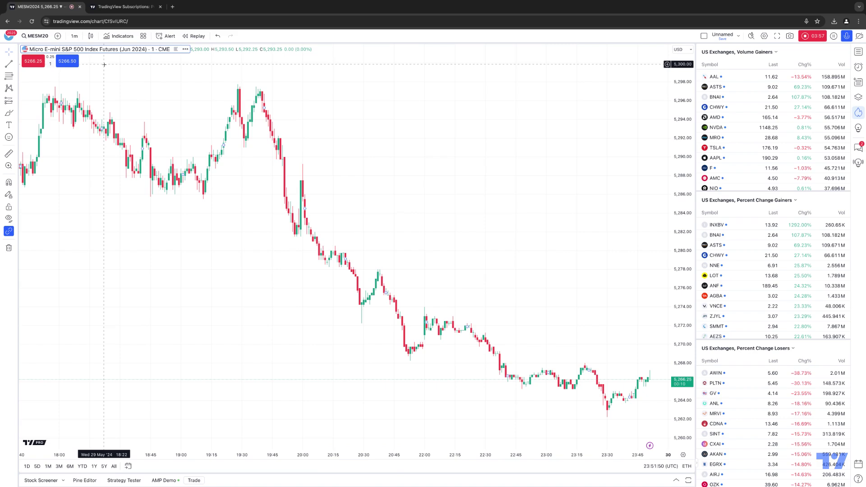
click(75, 38)
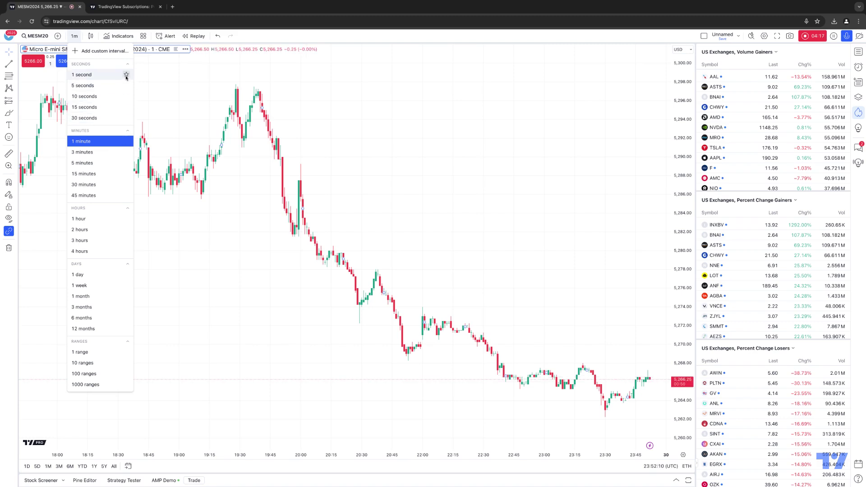
Step: Star 1, 5 and 15 minutes as favourite intervals
click(126, 142)
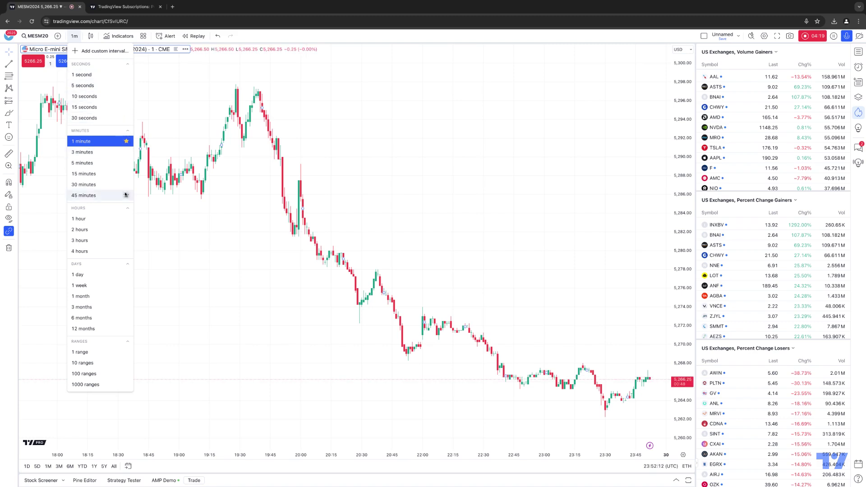
click(126, 163)
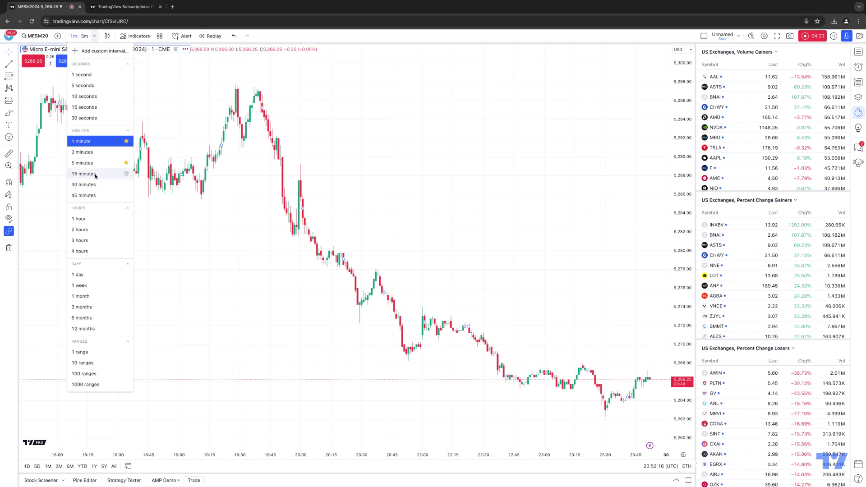
click(126, 173)
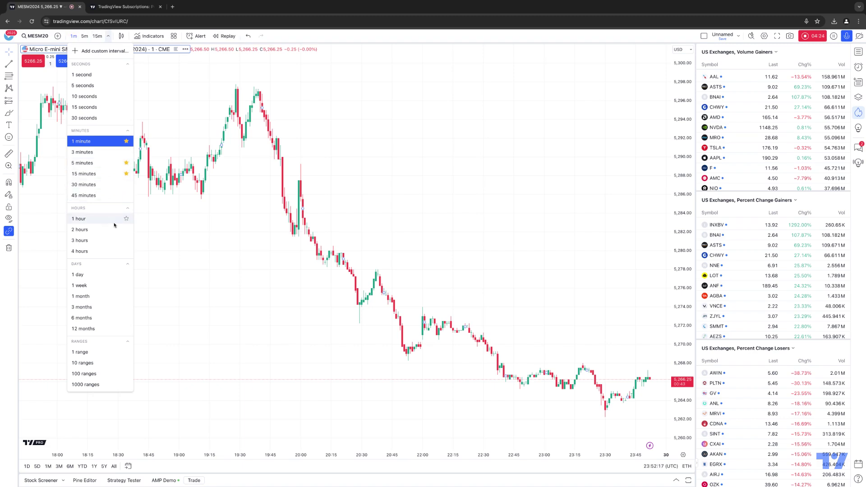
click(215, 216)
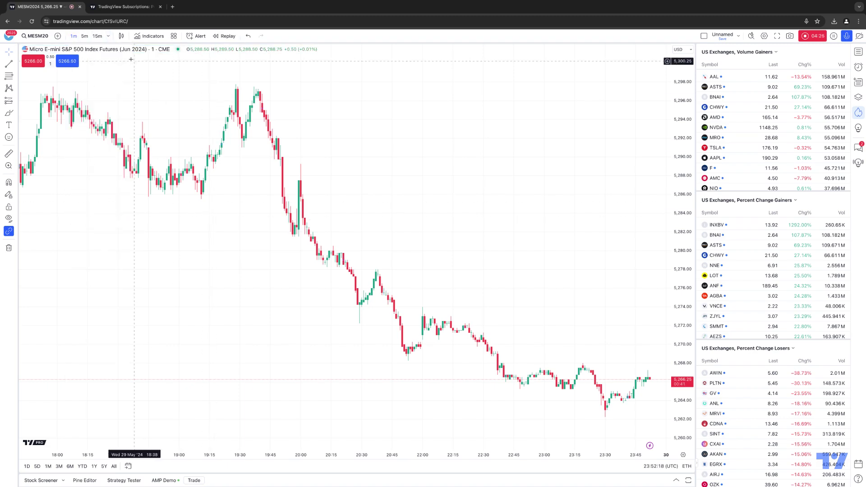
Step: Toggle between the 5m and 1m favourites, ending on 5 minutes, then unstar 1 and 15 minutes
click(84, 36)
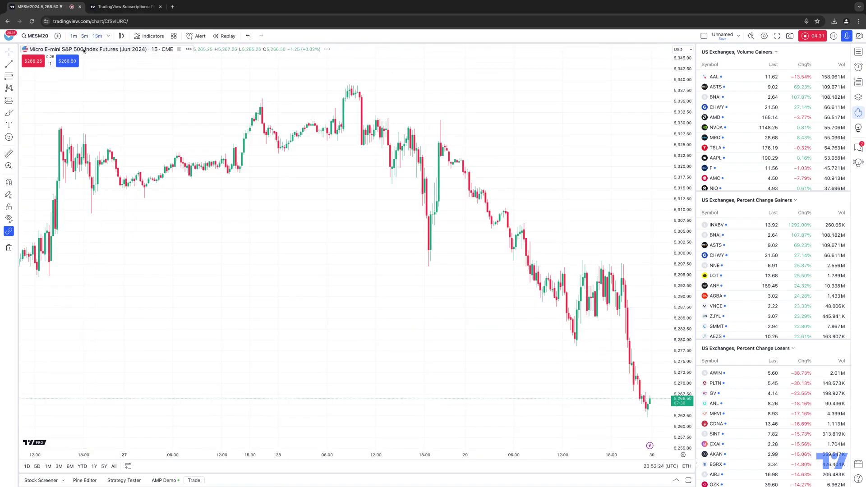
click(73, 36)
click(85, 37)
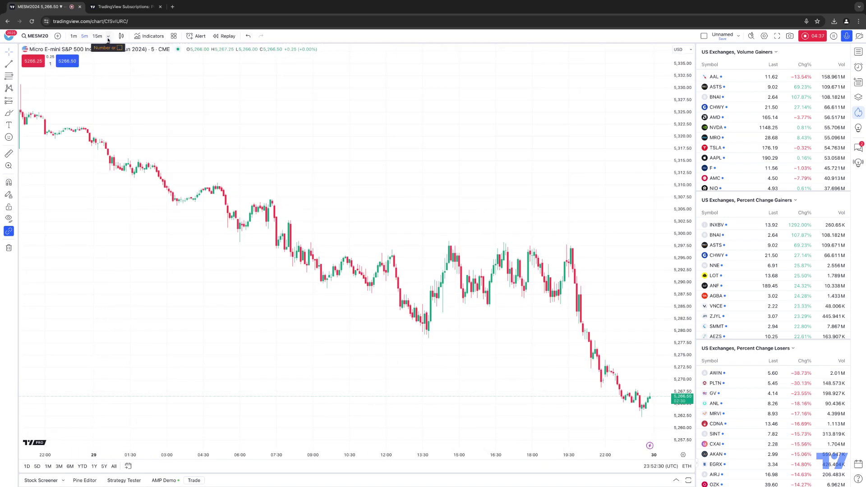
click(108, 37)
click(164, 141)
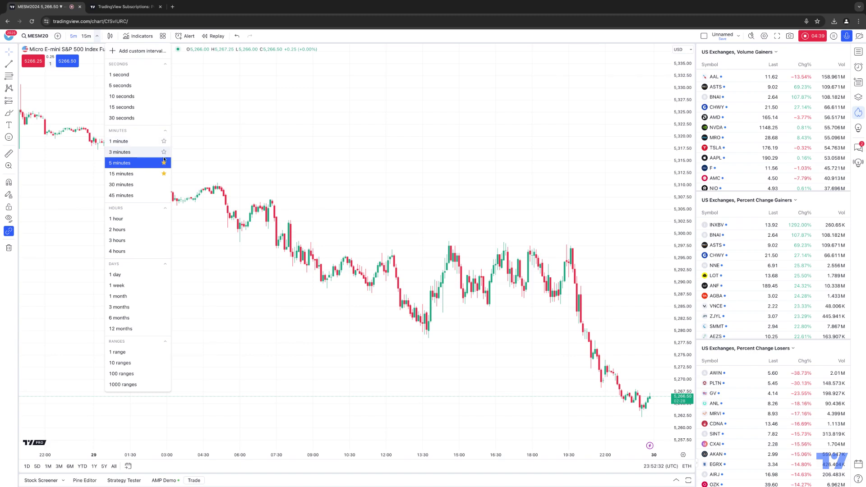
click(164, 174)
click(142, 74)
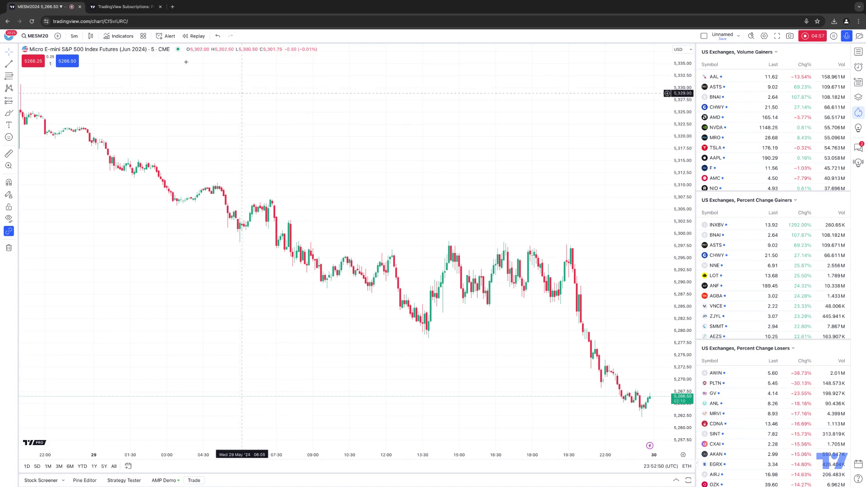
Step: Change the chart type to Range bars, then to an Area chart
click(90, 38)
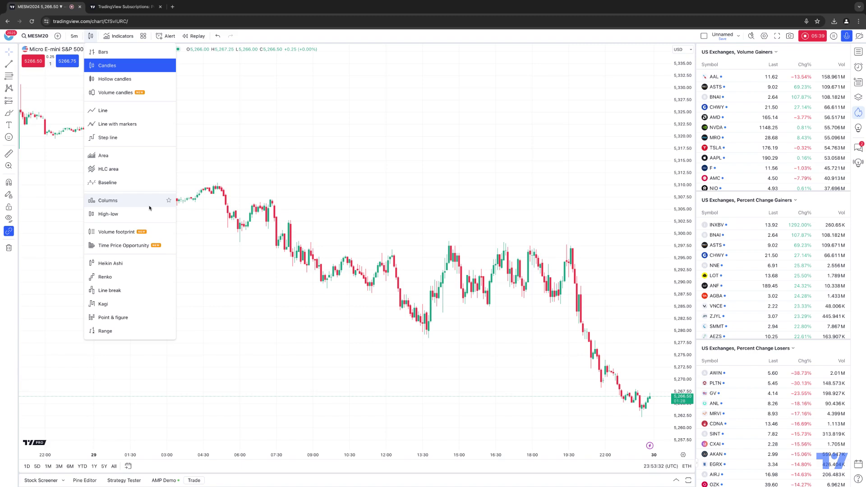
click(106, 330)
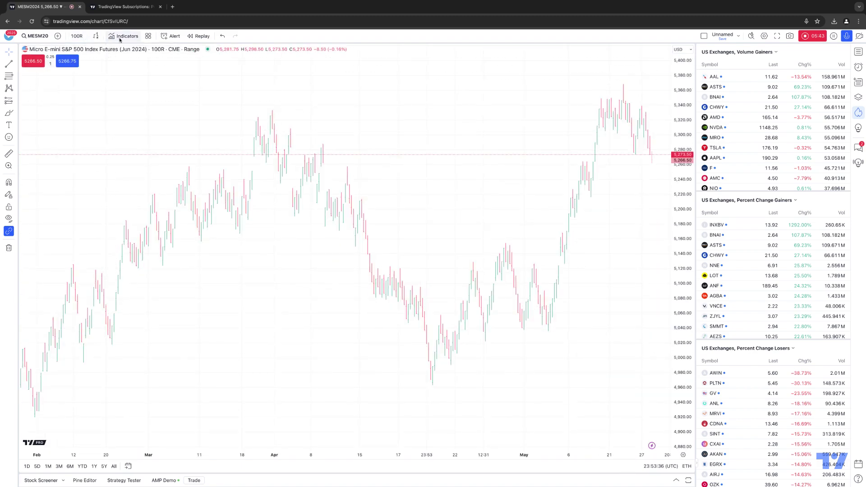
click(96, 38)
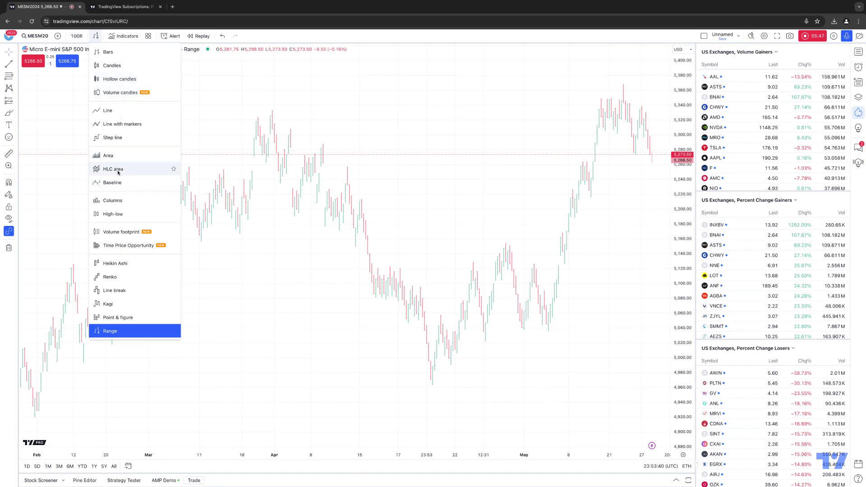
click(115, 158)
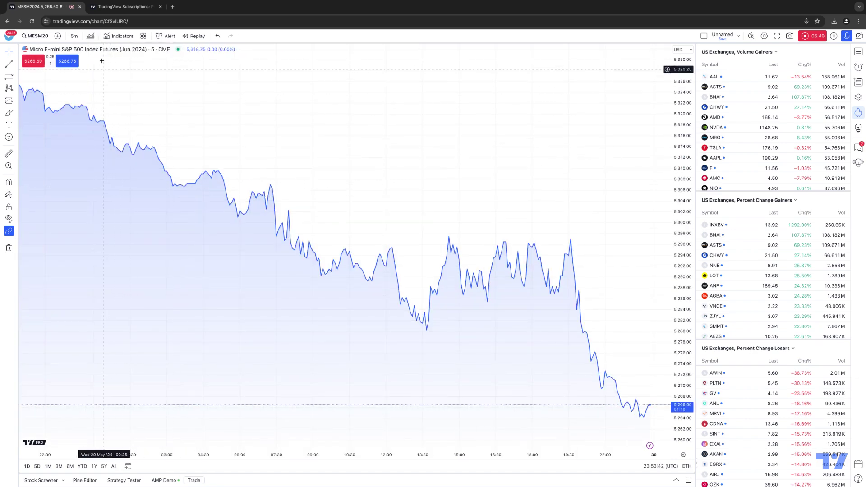
Step: Star Area, Line break and Candles as favourite chart types
click(91, 37)
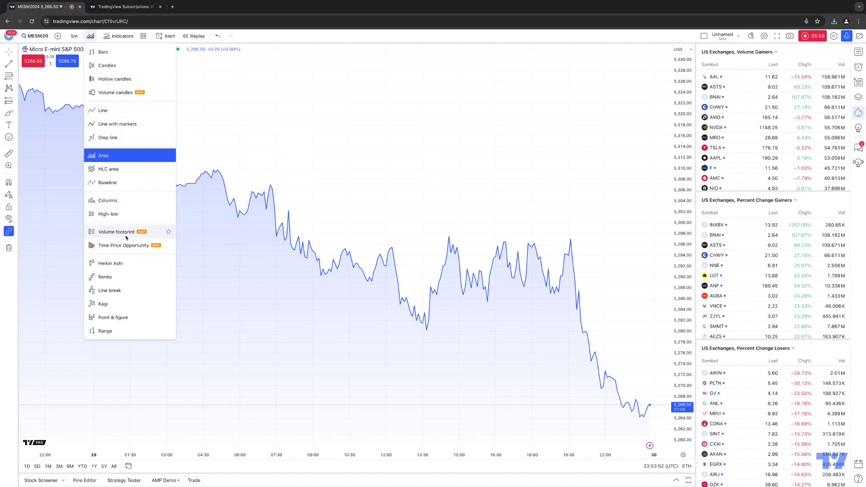
click(169, 155)
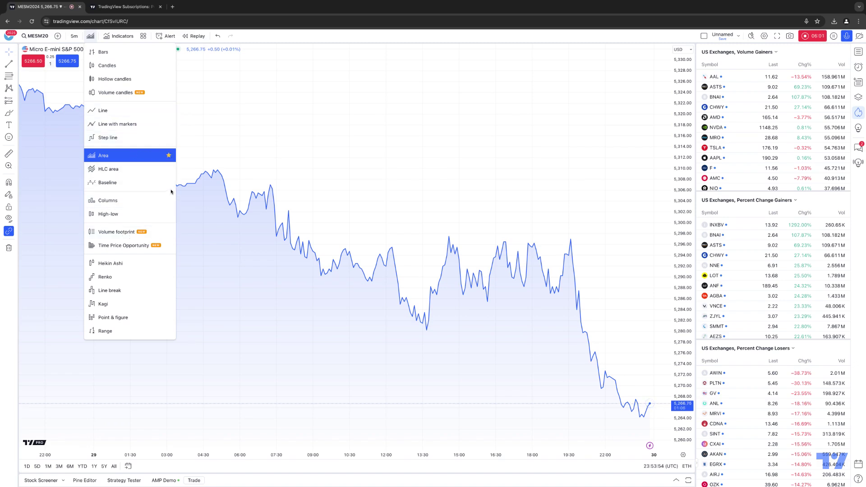
click(169, 291)
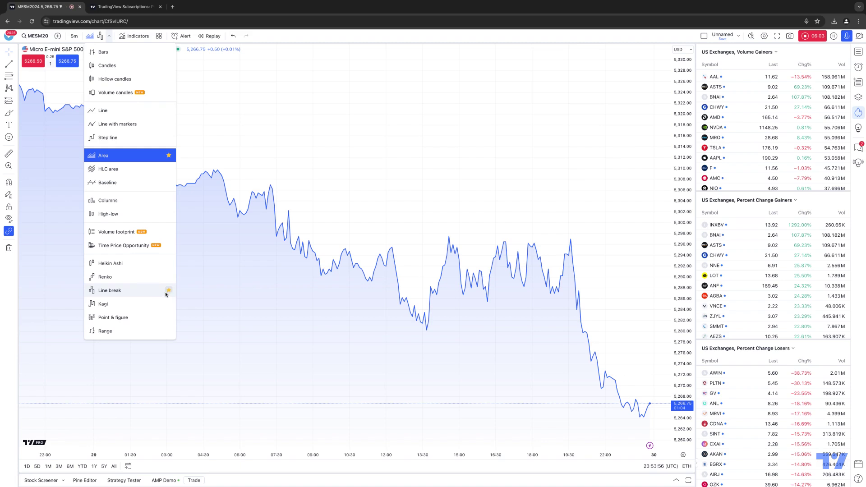
click(169, 65)
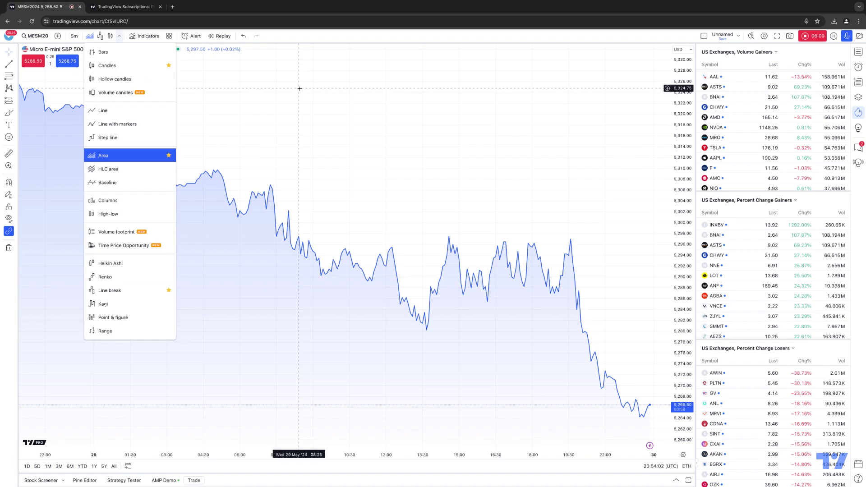
click(90, 35)
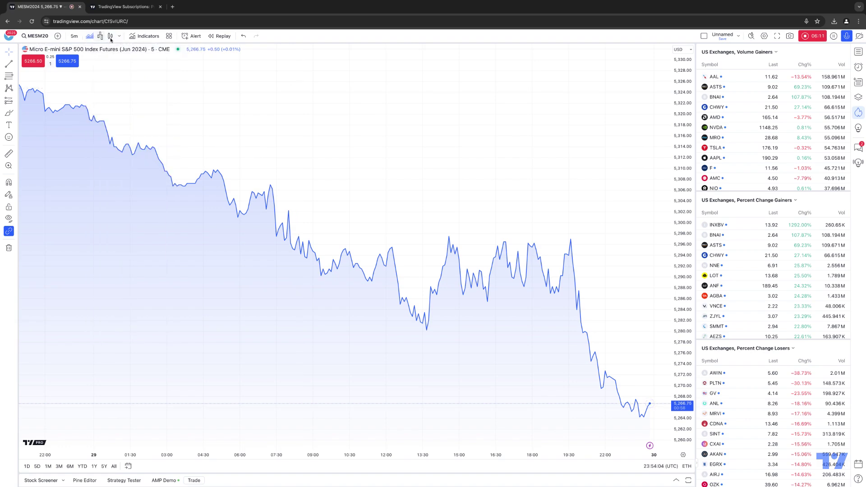
Step: Switch to Line Break and back to candlesticks using the favourite toolbar icons
click(101, 36)
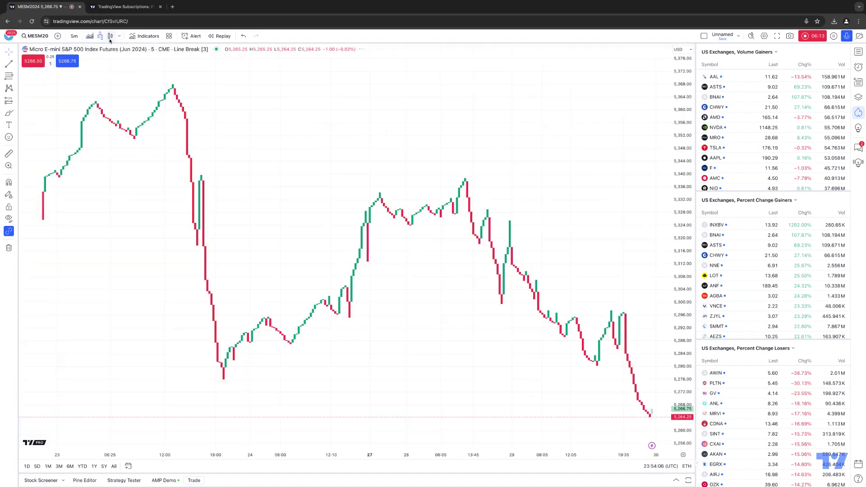
click(111, 36)
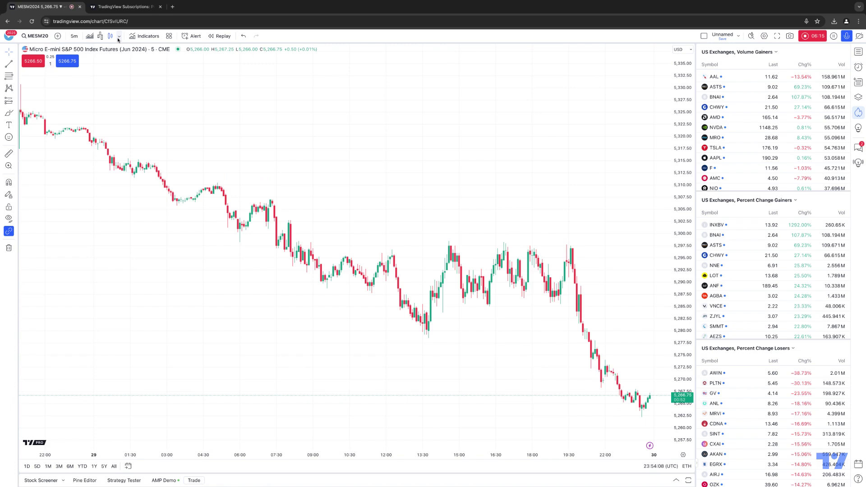
click(118, 38)
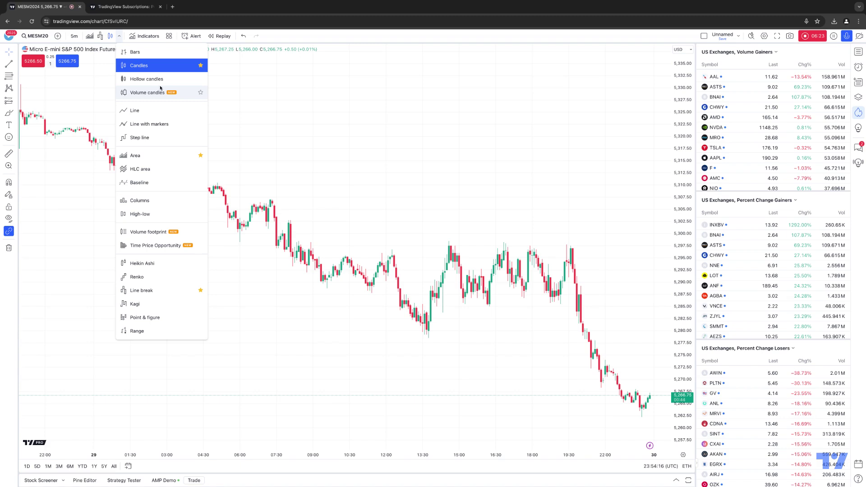
Step: Unstar Candles and Line break in the chart type list, leaving the chart on candlesticks
click(201, 65)
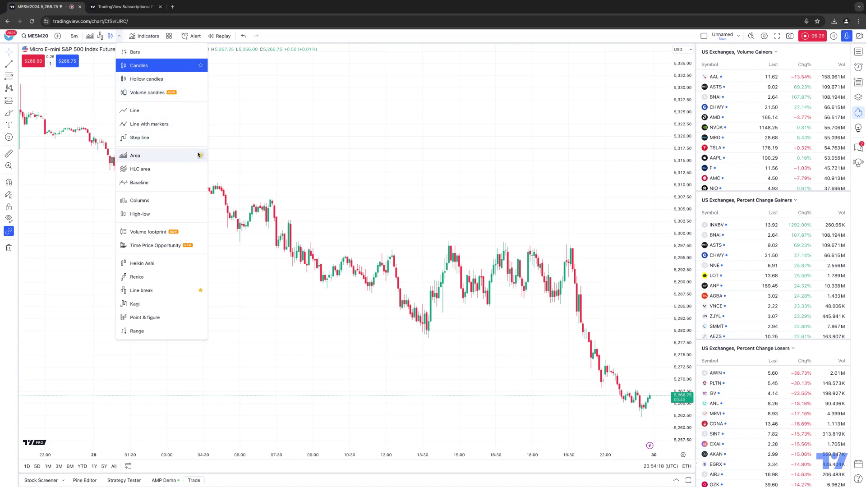
click(200, 290)
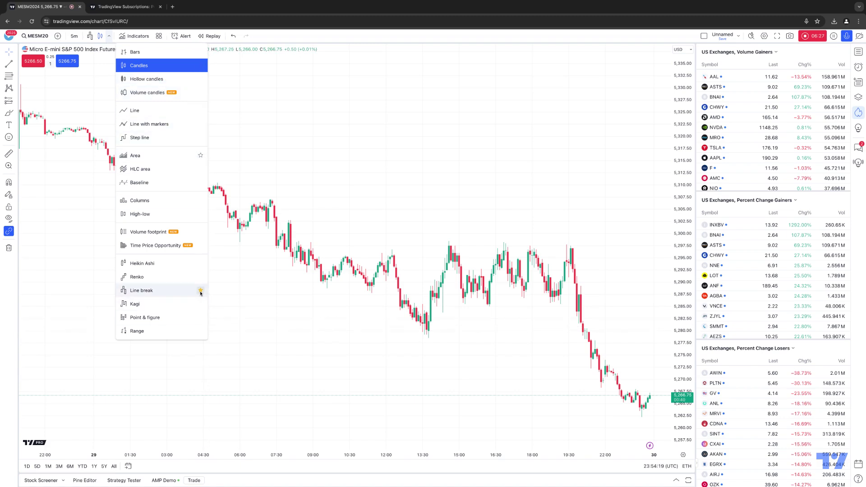
click(283, 150)
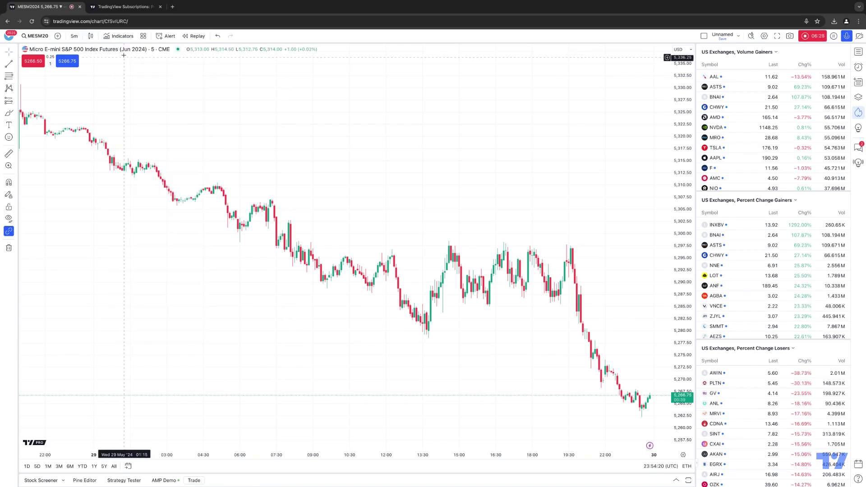
click(91, 37)
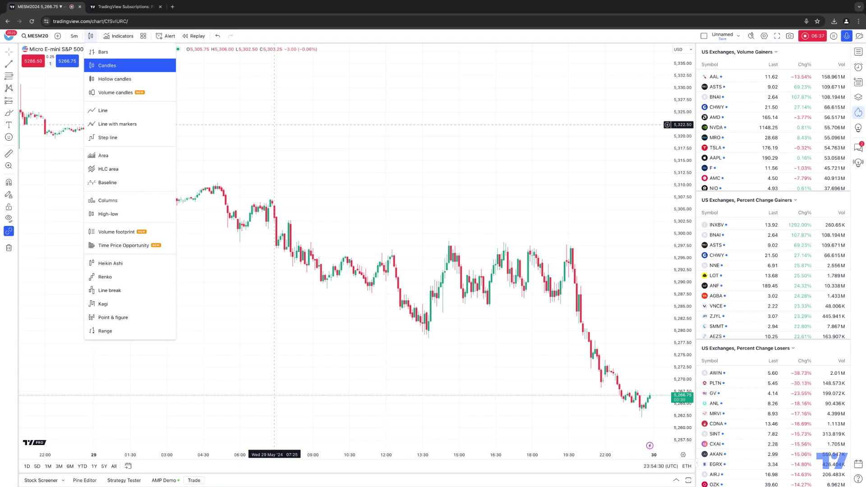
click(252, 115)
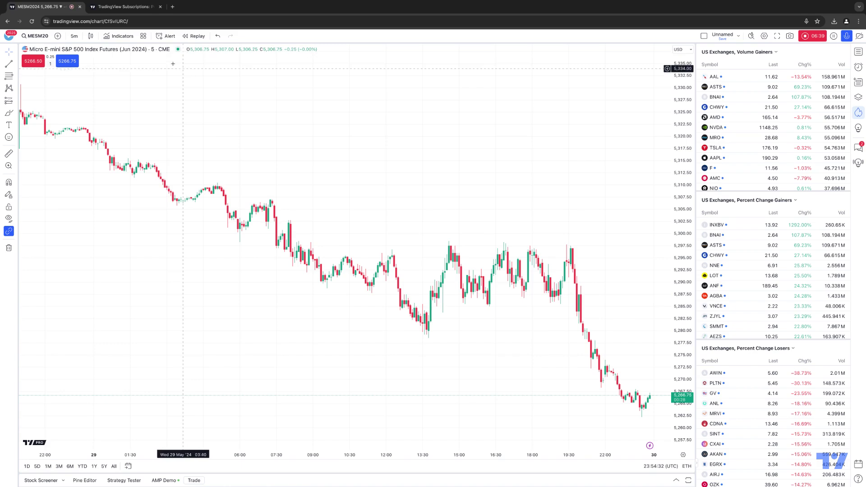
Step: Open the Indicators, Metrics & Strategies library and browse its Financials category
click(122, 39)
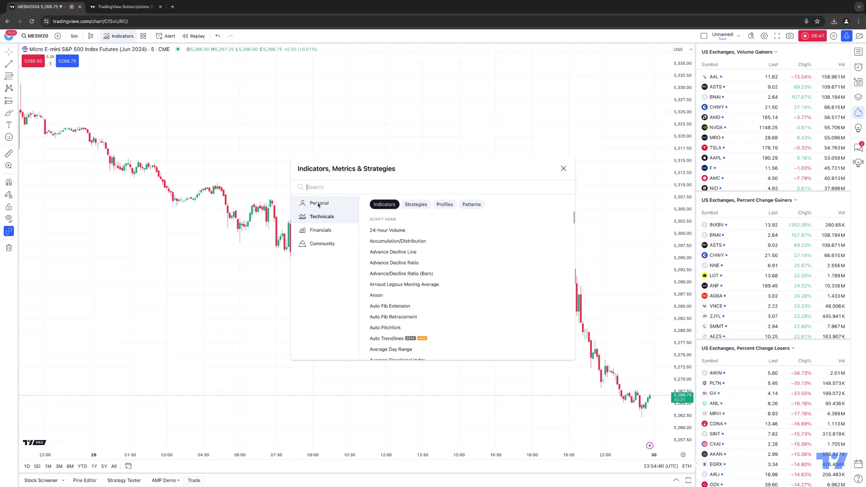
click(325, 233)
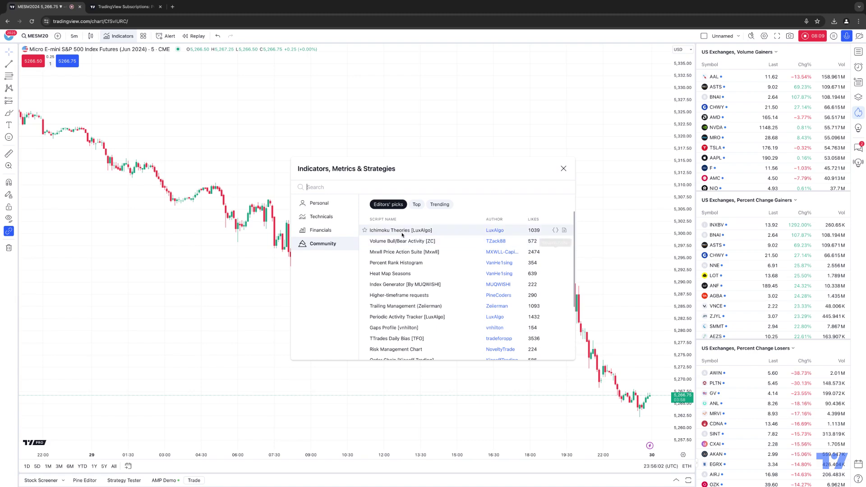
Step: Add the Average True Range (ATR 14 RMA) indicator from the Technicals list
click(329, 217)
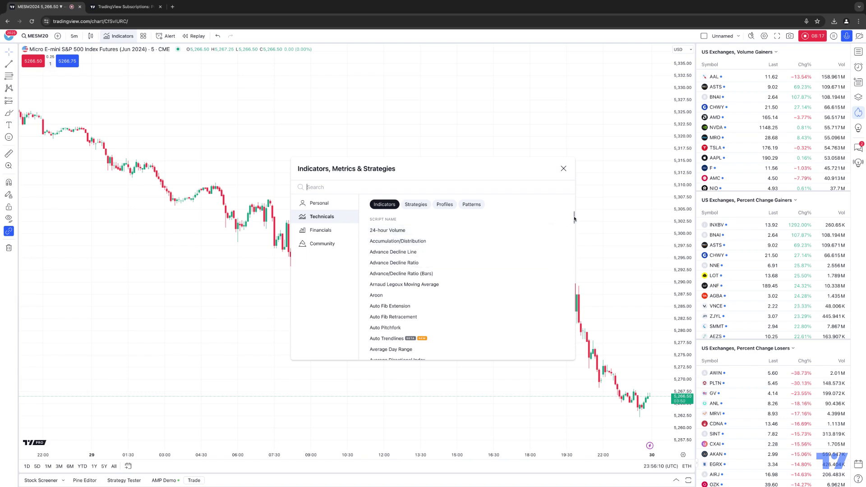
scroll(528, 247, down, 3)
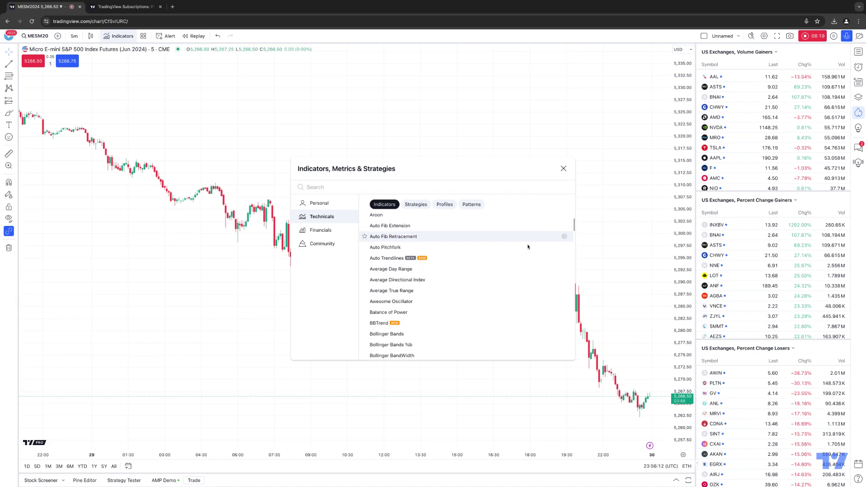
click(401, 291)
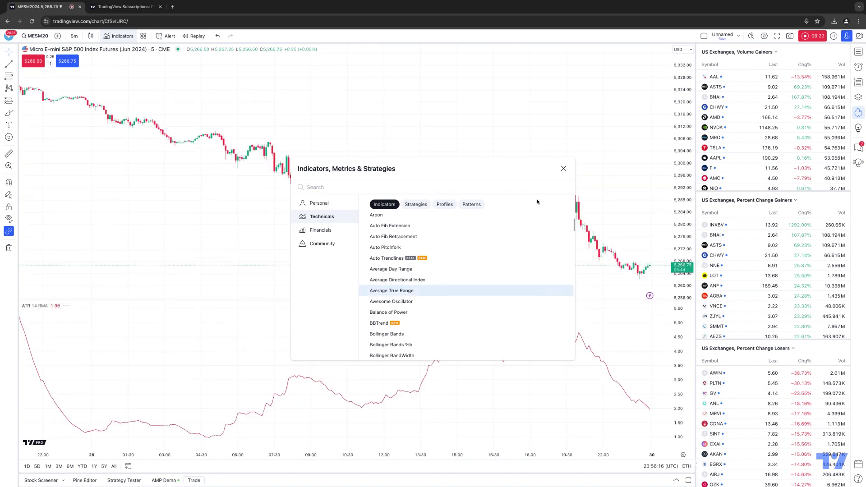
Step: Close the Indicators window and drag the pane divider to resize the ATR pane
click(563, 171)
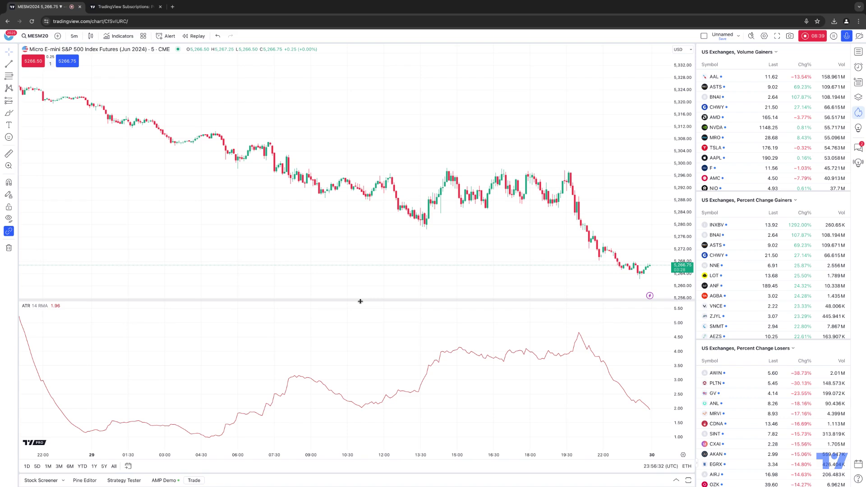
mouse_move(343, 299)
mouse_down()
mouse_move(343, 253)
mouse_move(350, 297)
mouse_up()
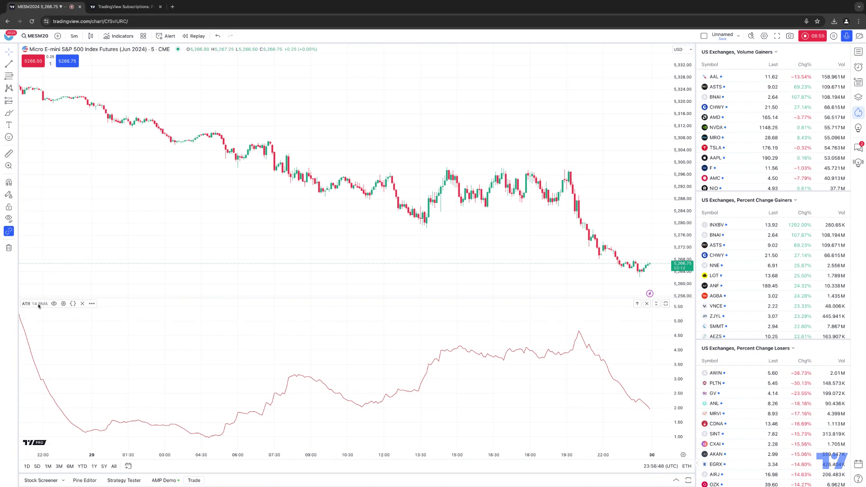
Step: Review the ATR settings' Inputs, Style and Visibility tabs, then remove the ATR indicator
click(92, 305)
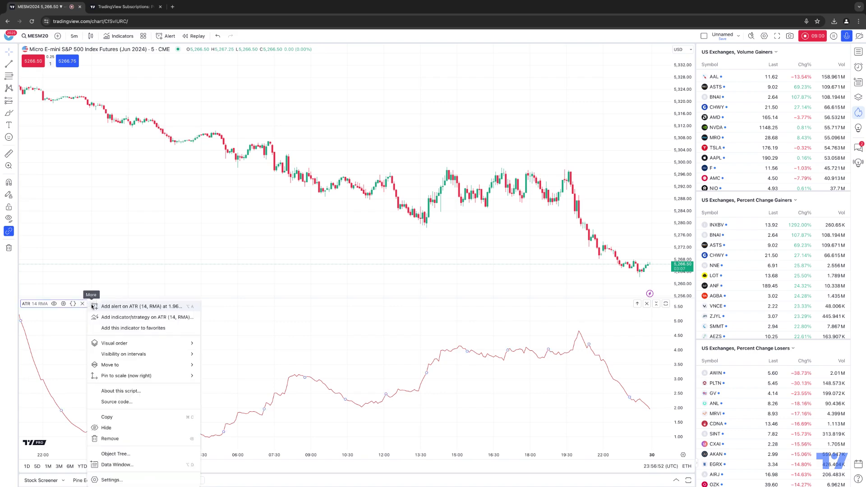
click(111, 480)
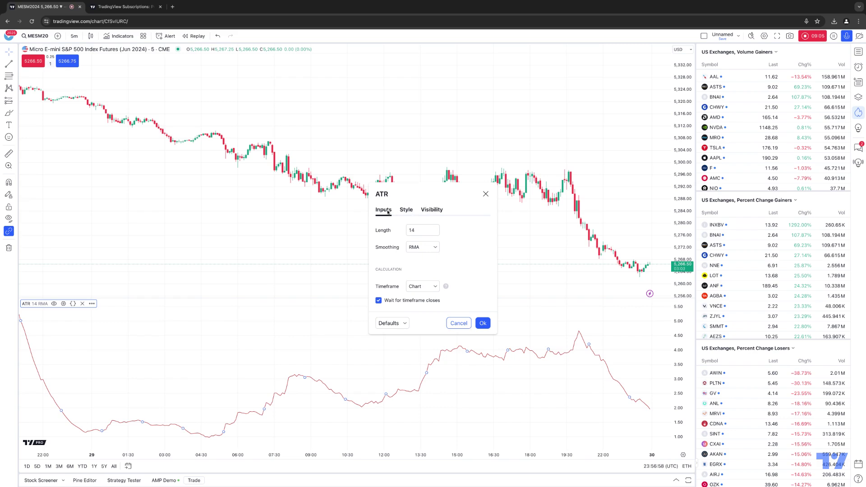
key(Right)
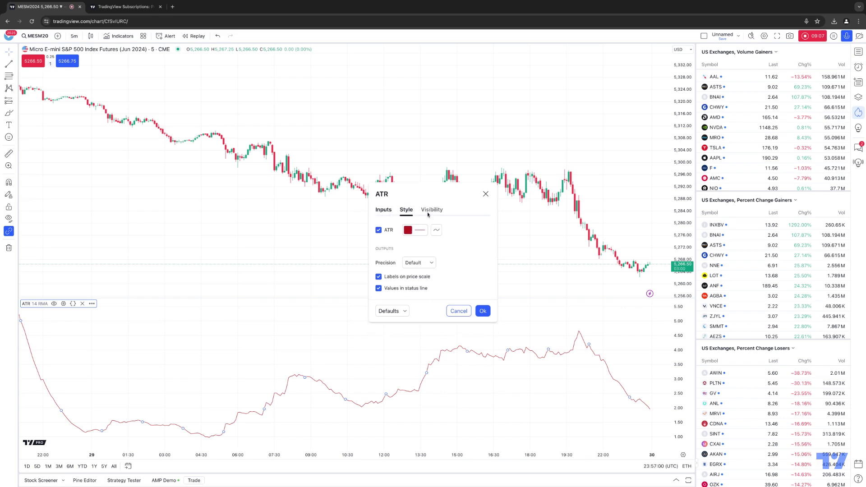
key(Right)
click(384, 210)
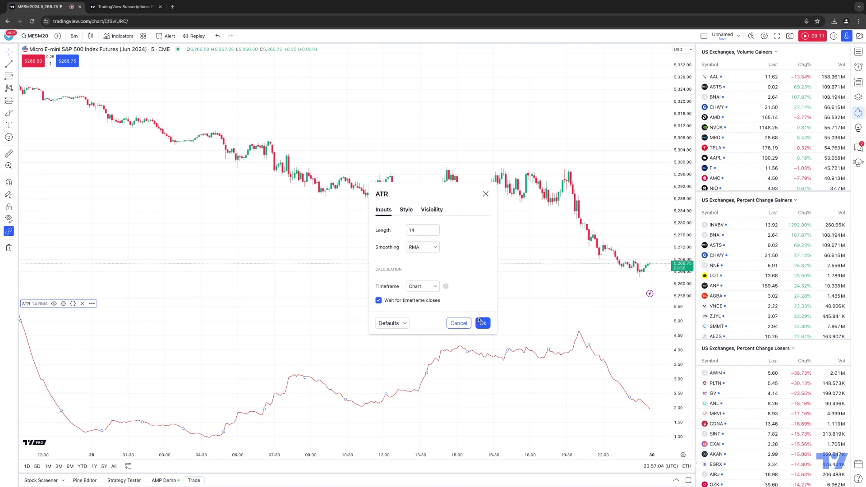
click(486, 194)
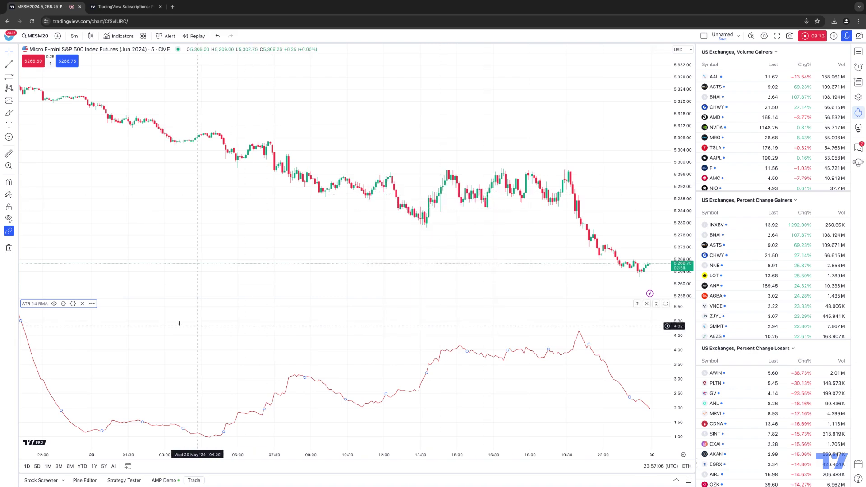
click(82, 304)
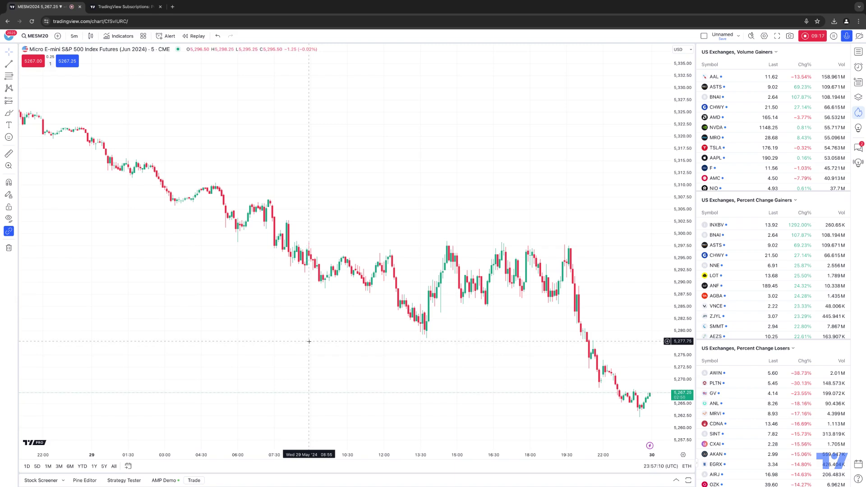
Step: Search 'bollin' and overlay Bollinger Bands (20, SMA, close, 2) on the price chart
click(120, 36)
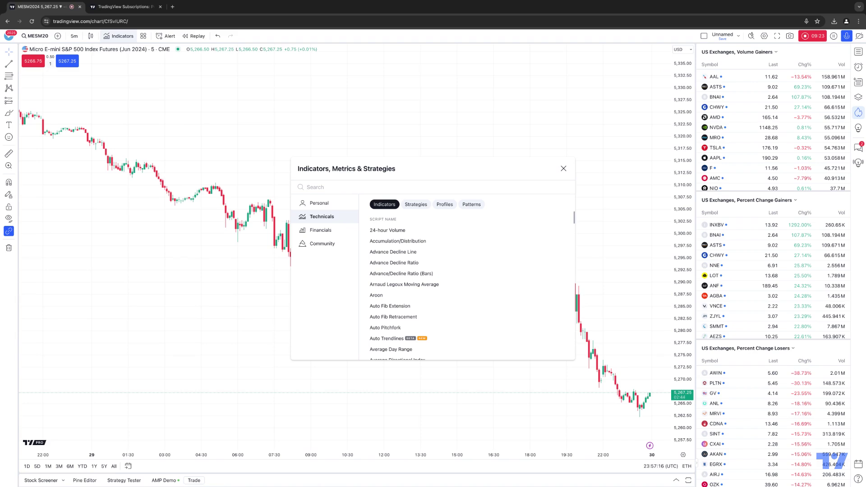
text(bollin)
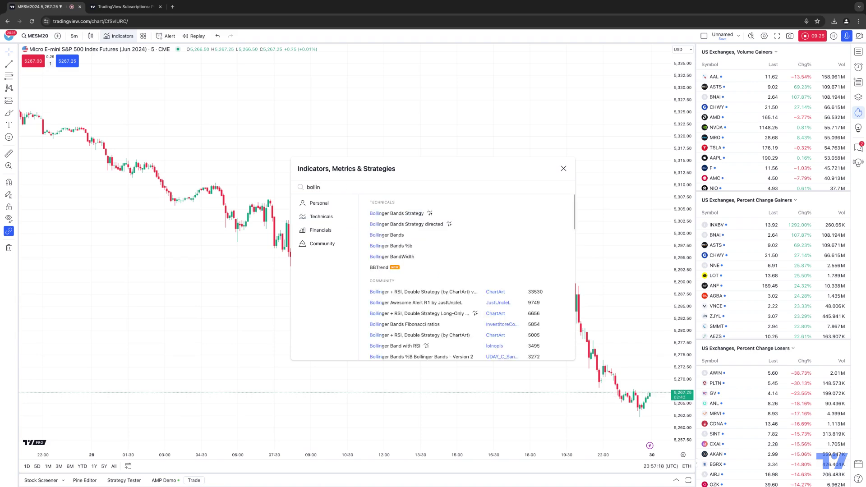
click(396, 237)
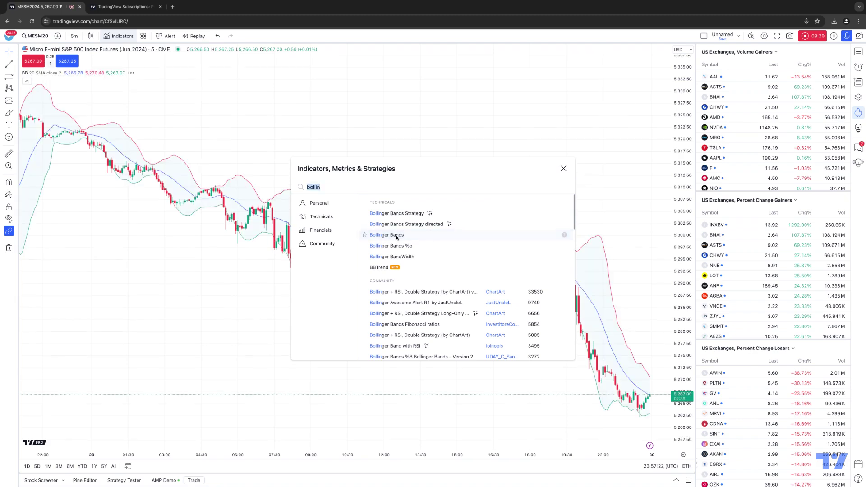
click(564, 168)
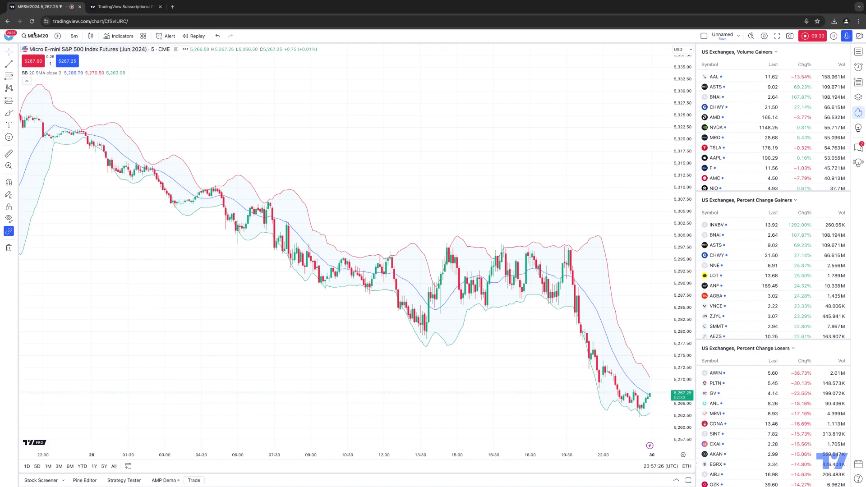
mouse_move(26, 77)
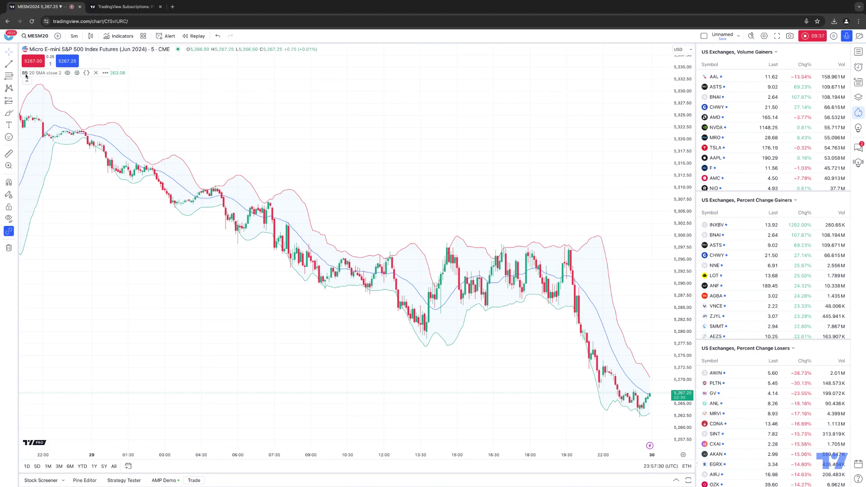
Step: Inspect the Bollinger Bands Inputs, Style and Visibility settings, then remove the bands
click(105, 73)
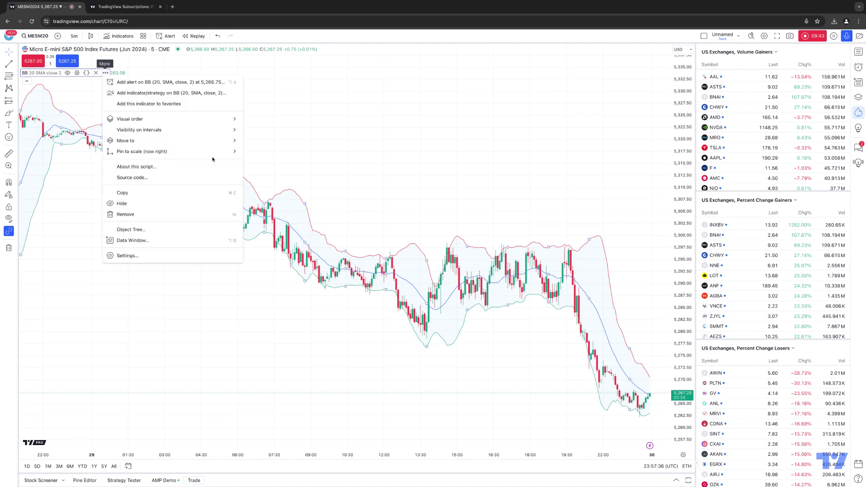
click(134, 256)
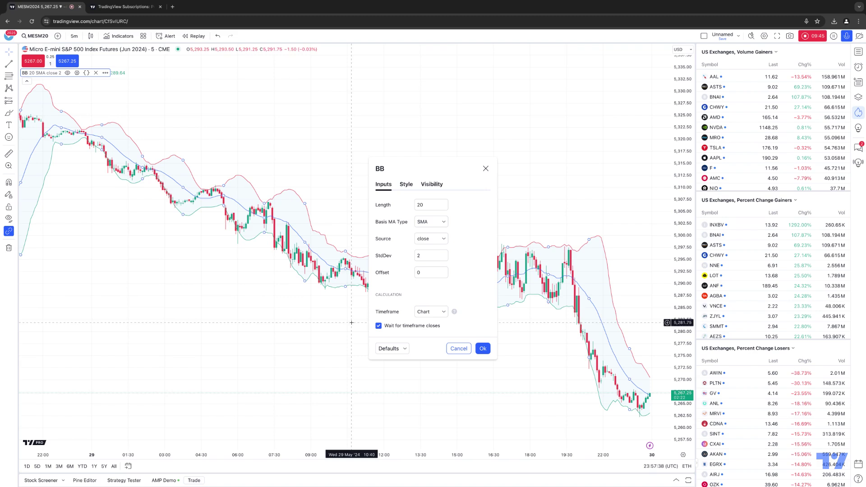
click(406, 184)
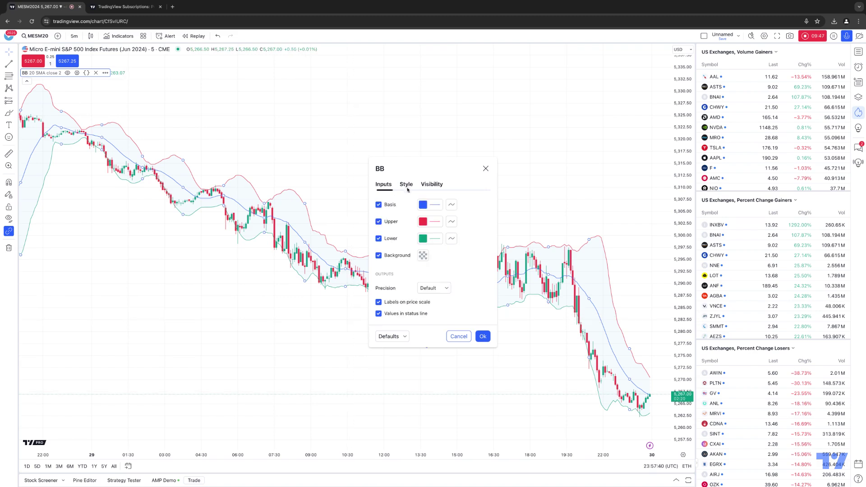
click(432, 185)
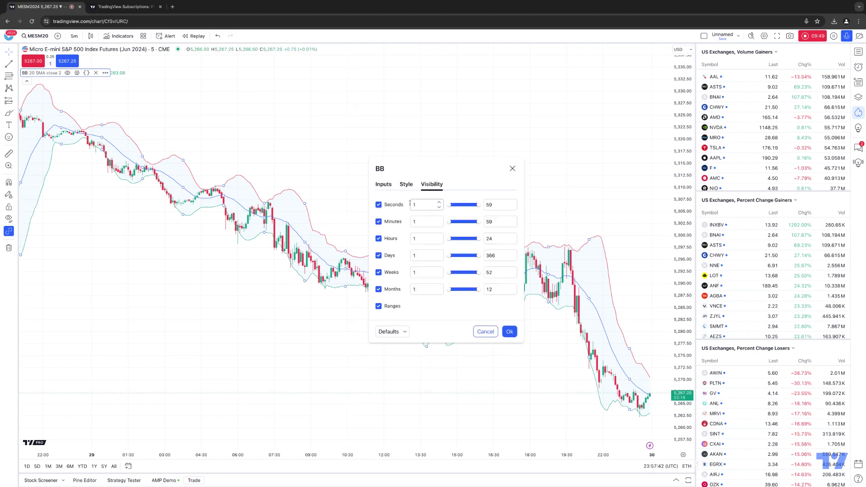
click(384, 185)
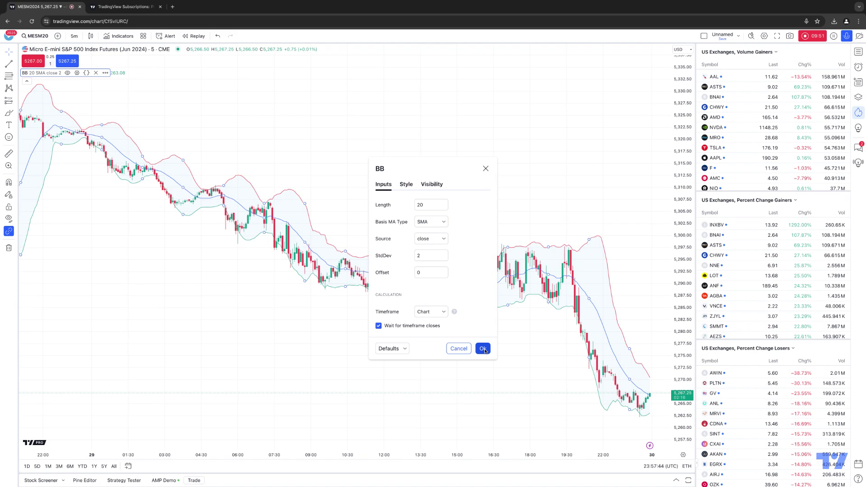
click(486, 169)
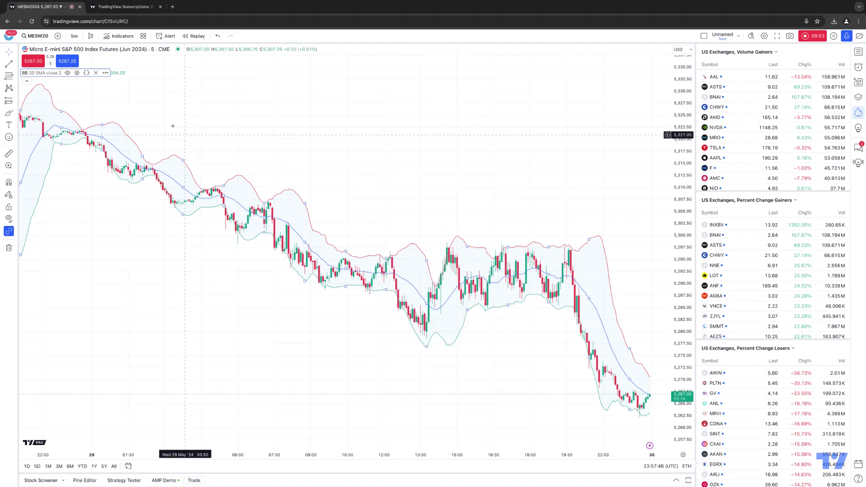
click(96, 72)
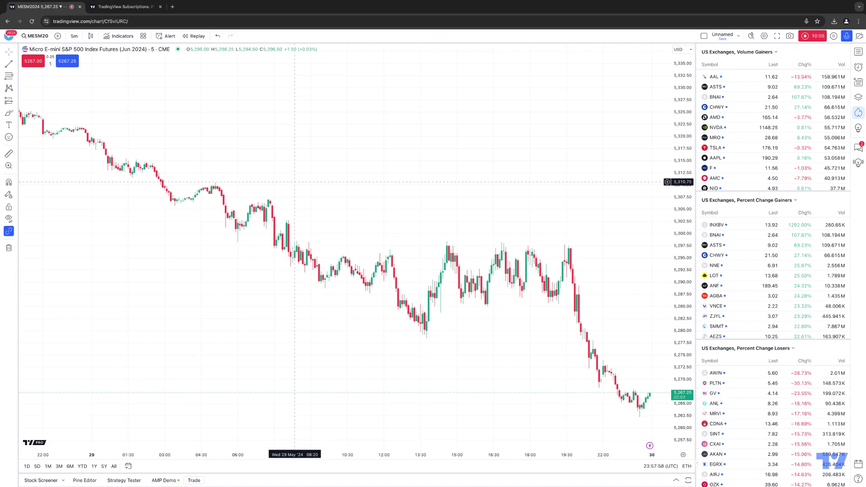
Step: Star Advance Decline Line, Advance Decline Ratio, Aroon and Auto Fib Retracement under Technicals
click(129, 37)
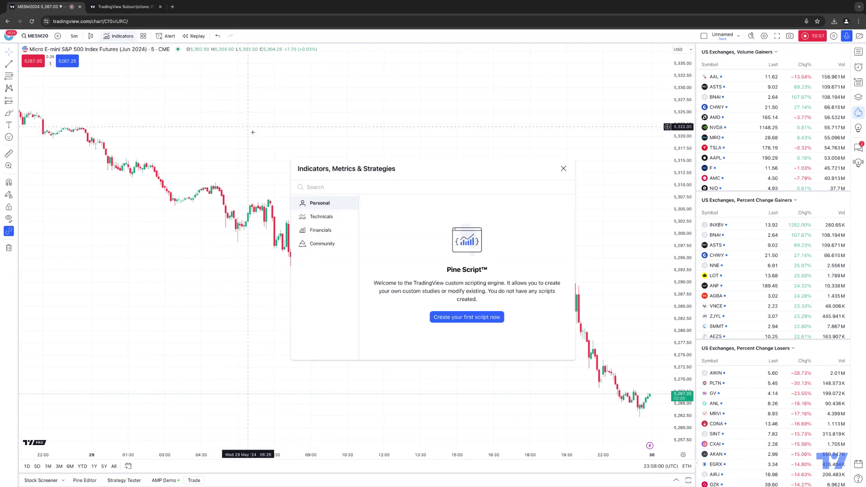
click(322, 217)
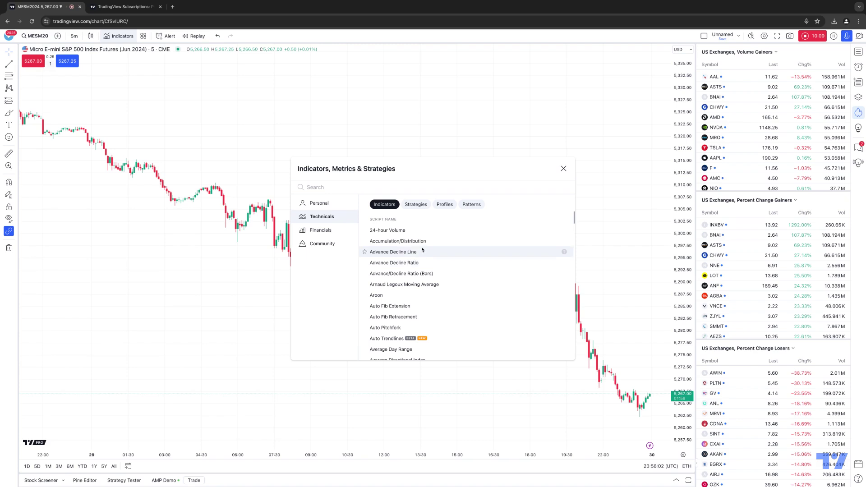
click(365, 252)
click(365, 263)
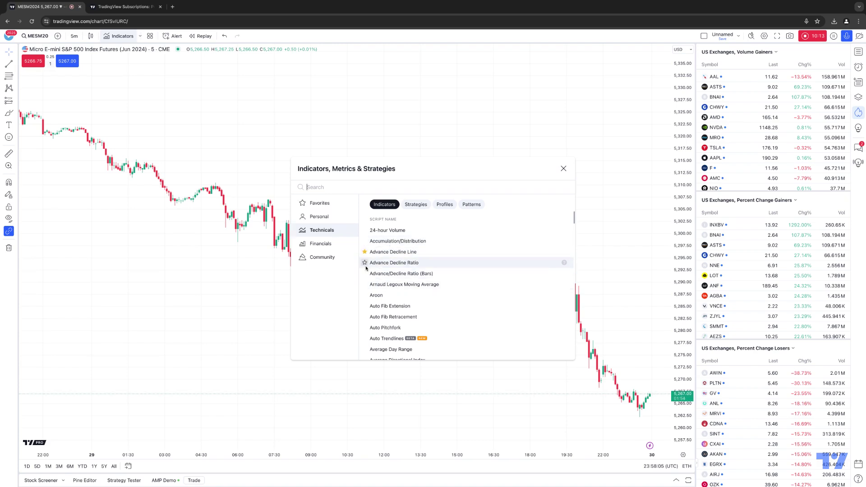
click(365, 295)
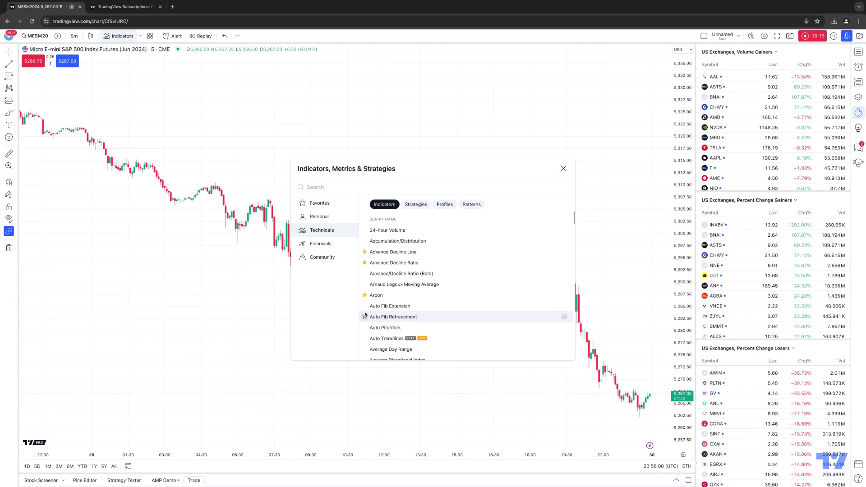
click(365, 319)
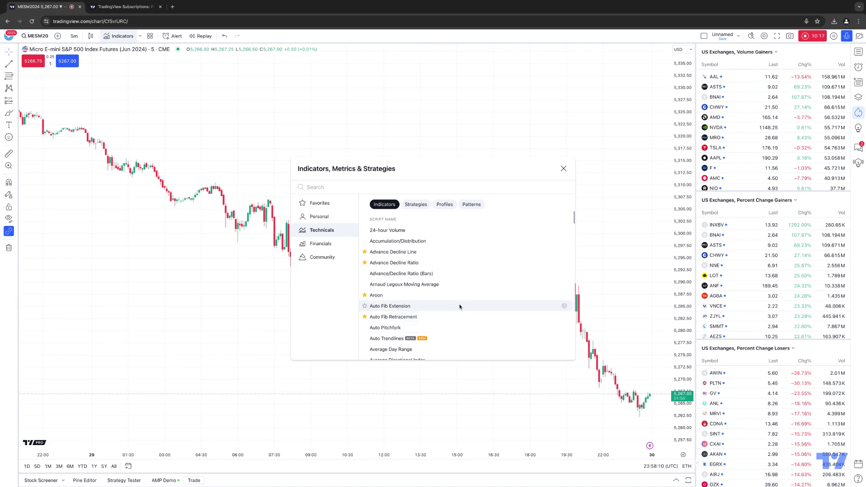
click(179, 113)
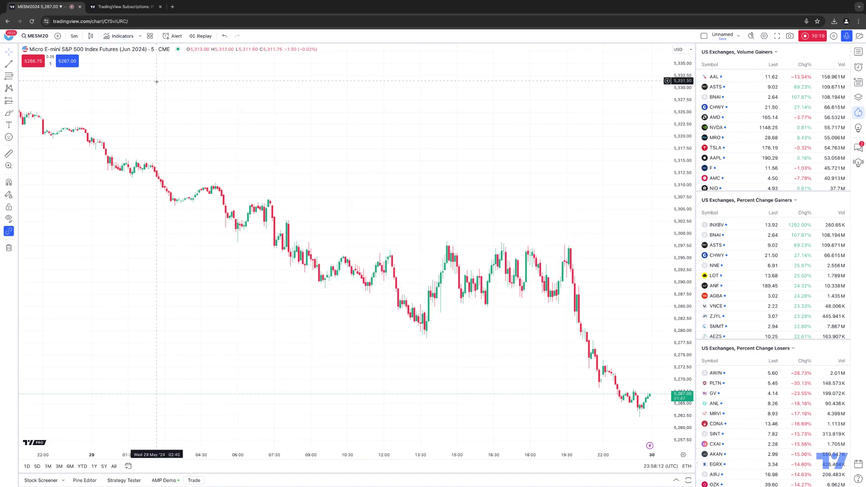
Step: Check the favourite indicators dropdown, then open and close the Indicators dialog
click(140, 38)
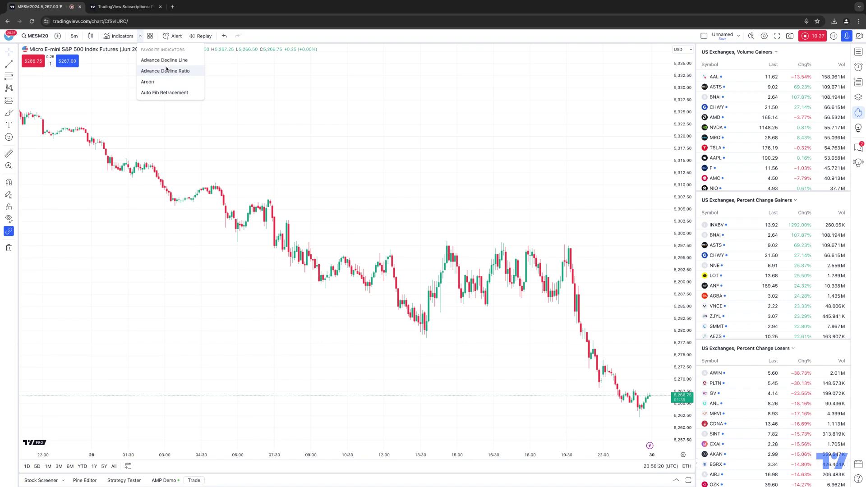
click(121, 35)
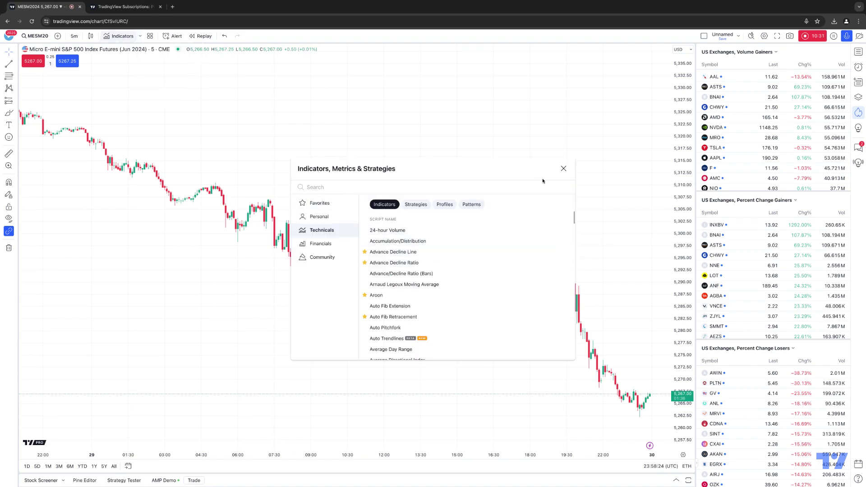
click(564, 169)
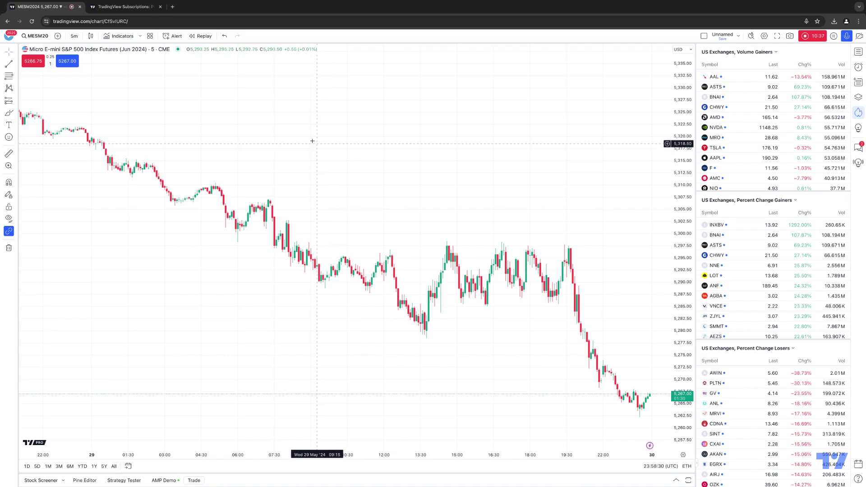
Step: Unstar Advance Decline Line, Advance Decline Ratio, Aroon and Auto Fib Retracement
click(120, 36)
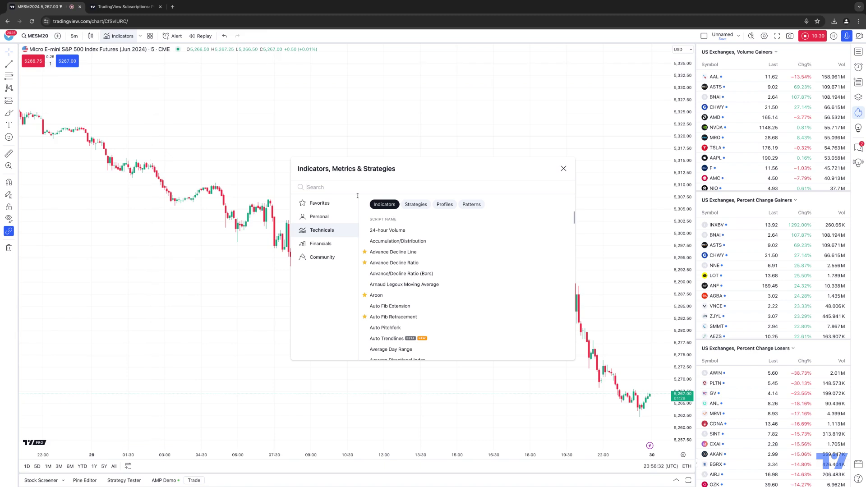
click(365, 252)
click(364, 263)
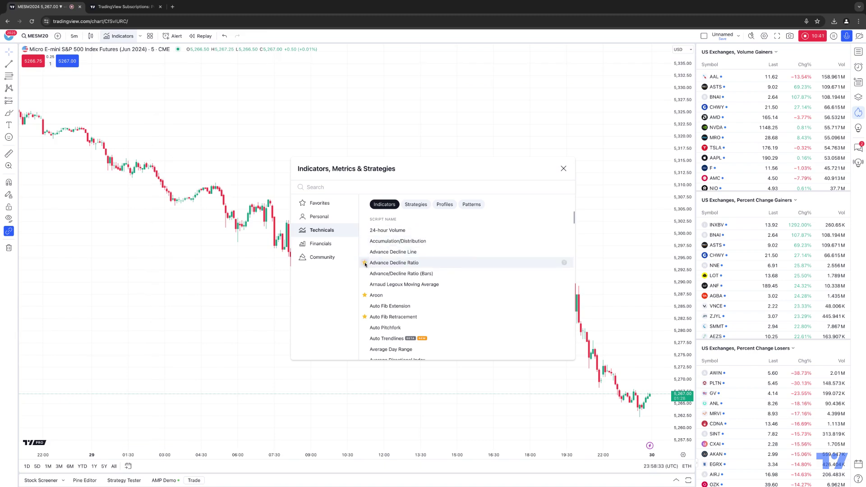
click(364, 295)
click(365, 317)
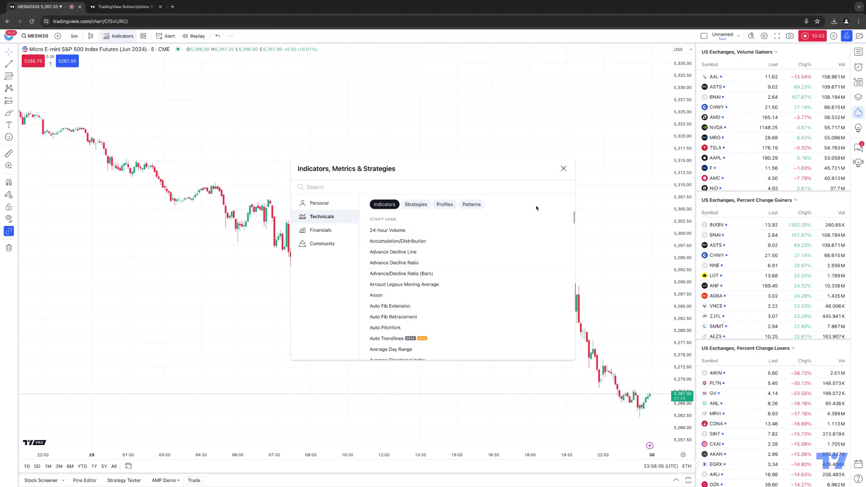
click(563, 169)
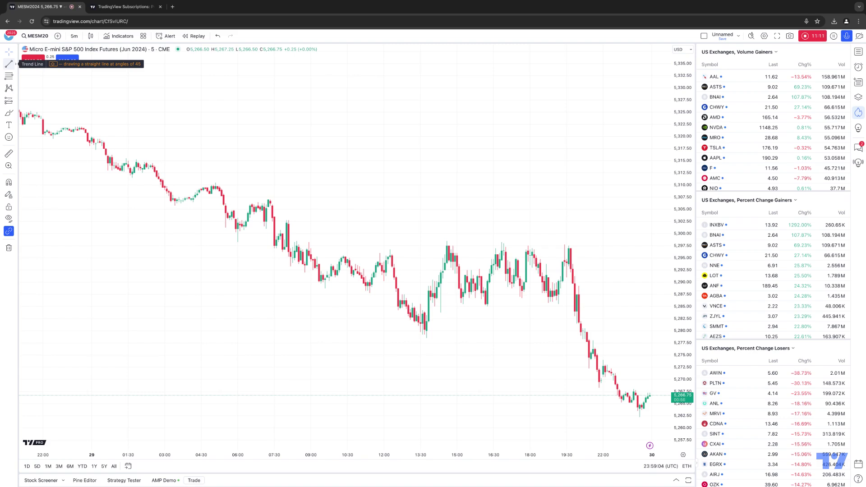
click(15, 66)
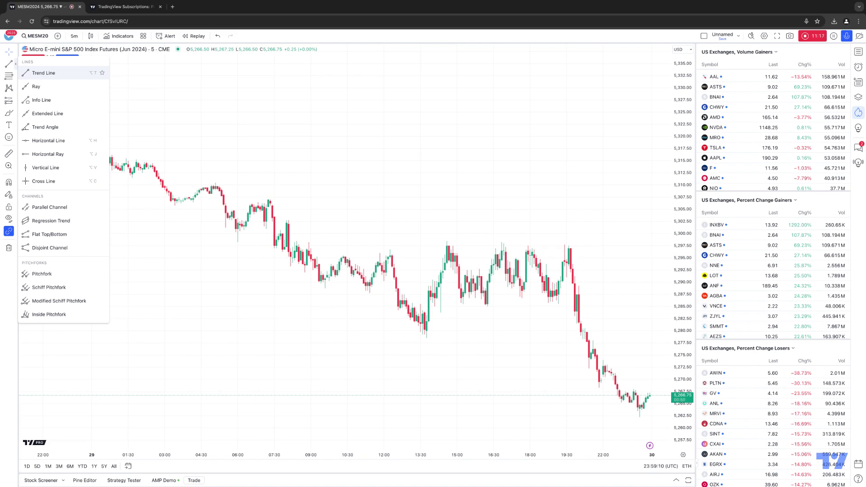
click(15, 66)
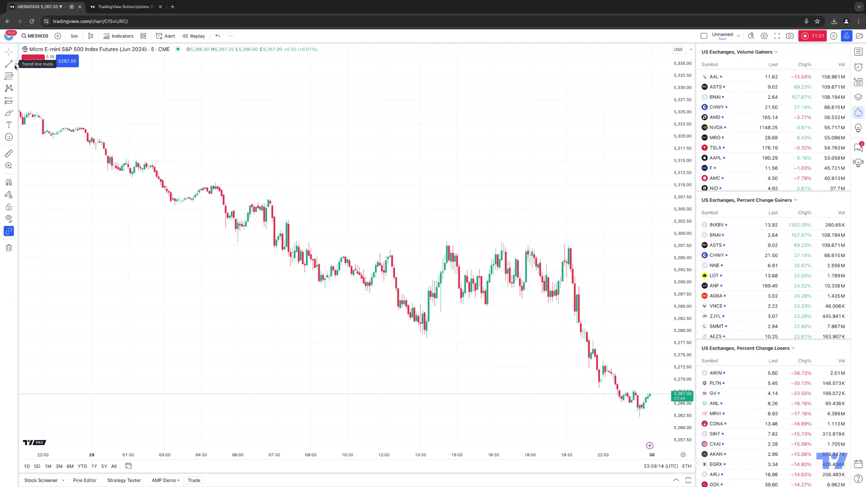
click(15, 66)
click(15, 67)
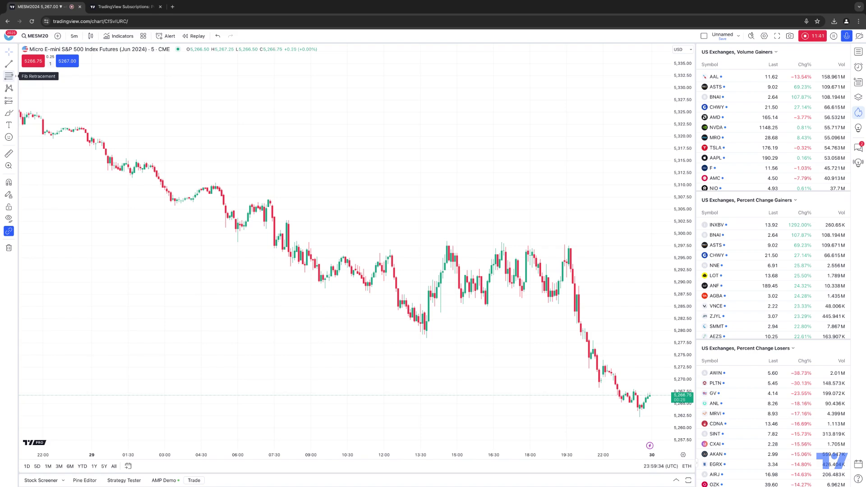
Step: Draw a Fib Retracement from the high near 5,322 down to the low near 5,263
click(16, 76)
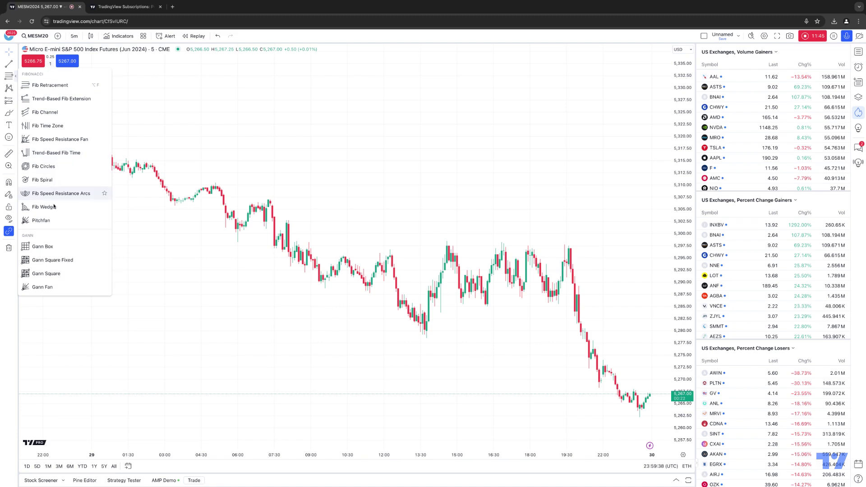
click(46, 86)
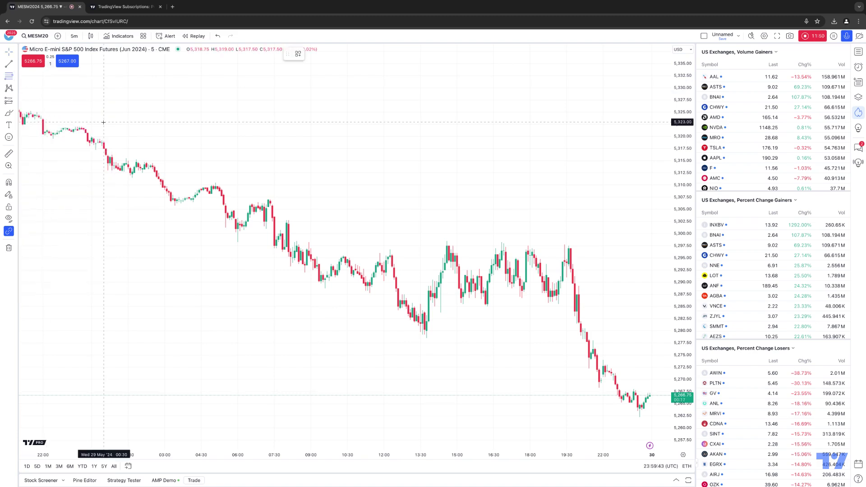
click(35, 126)
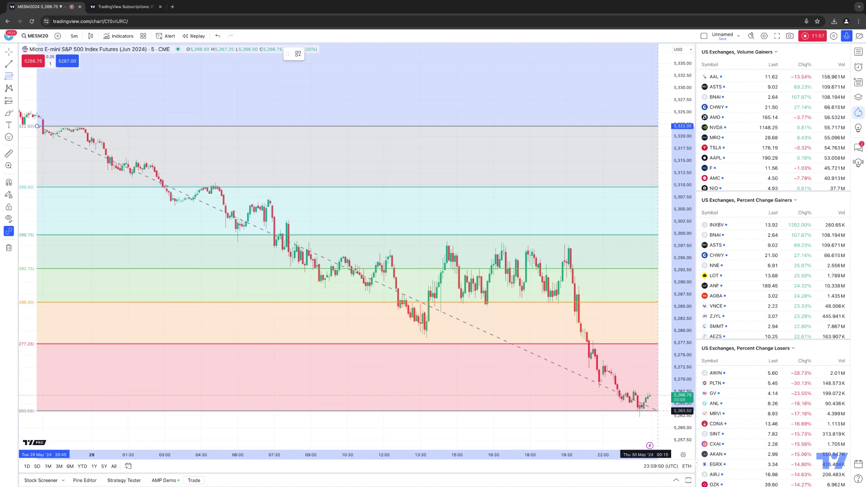
click(658, 411)
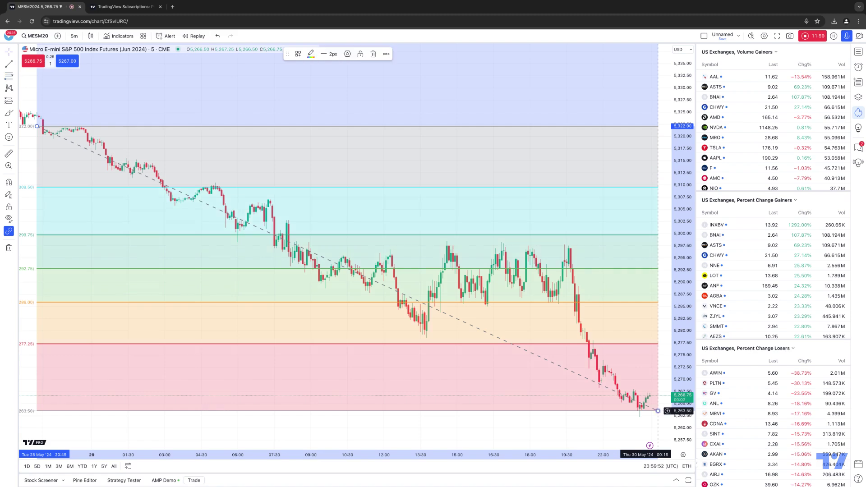
click(629, 428)
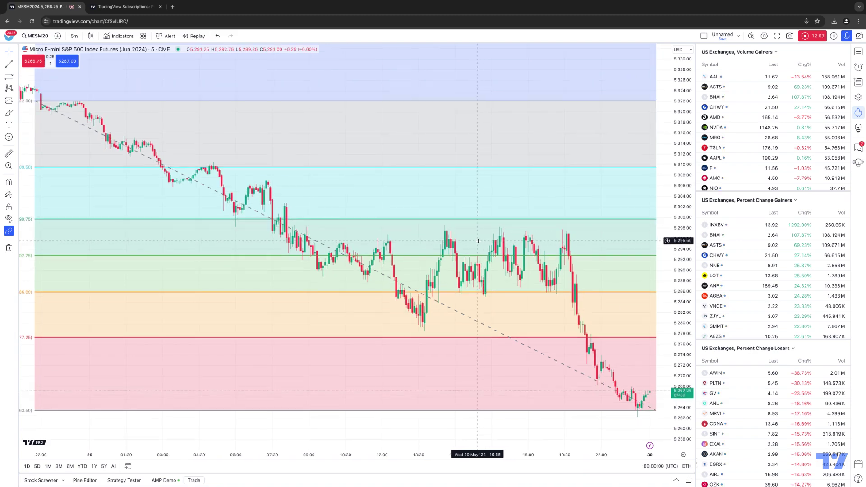
click(516, 414)
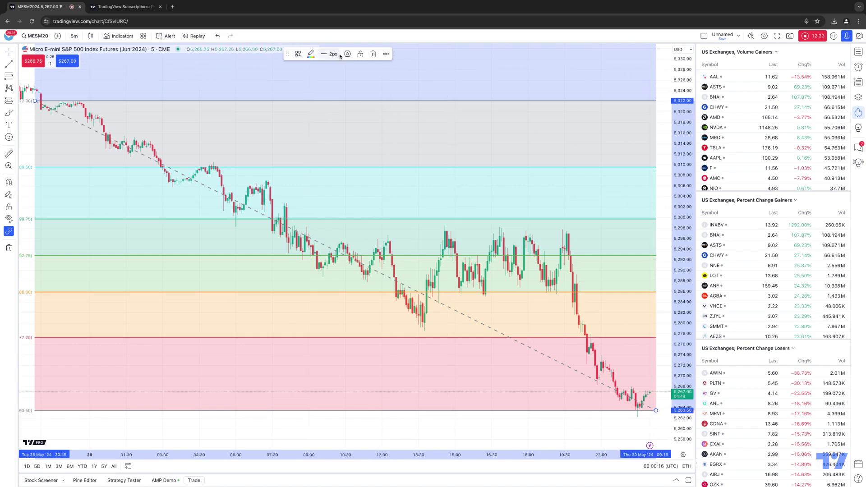
Step: Review the Fib Retracement's Style, Coordinates and Visibility settings, then delete it
click(387, 55)
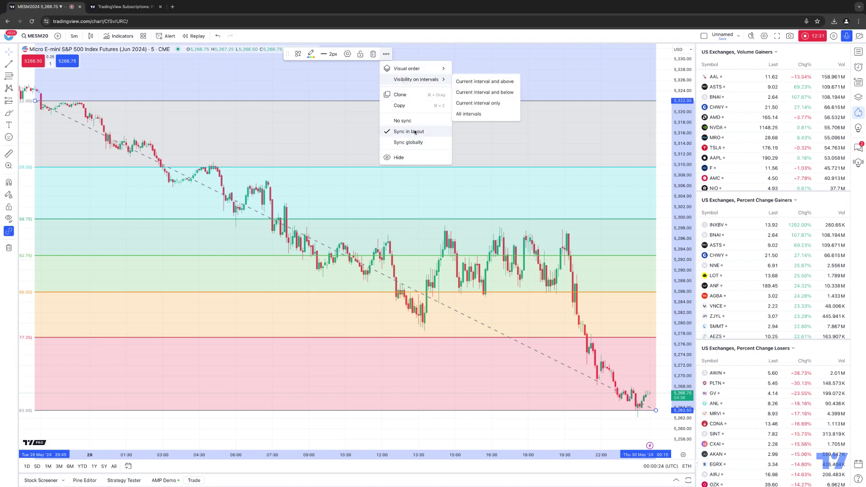
click(492, 103)
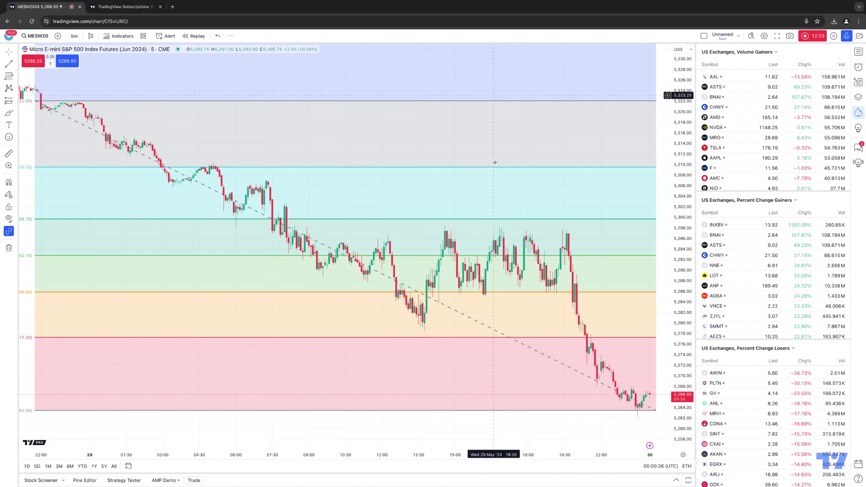
double_click(606, 412)
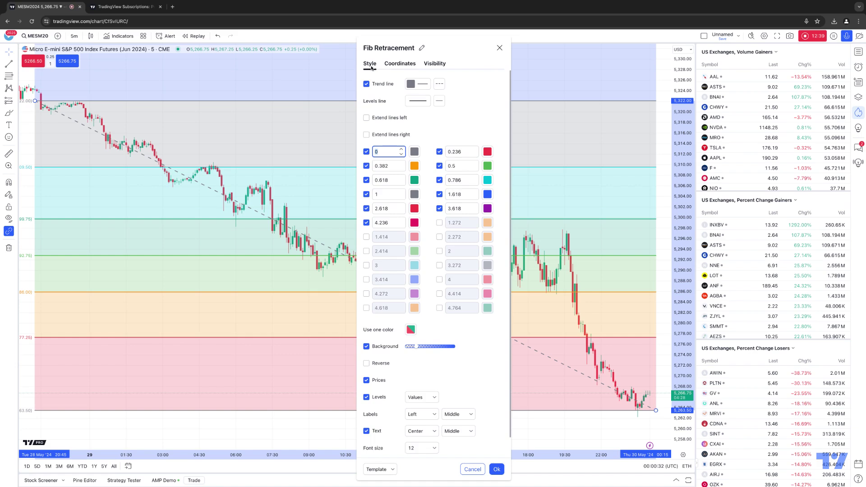
click(400, 64)
click(435, 64)
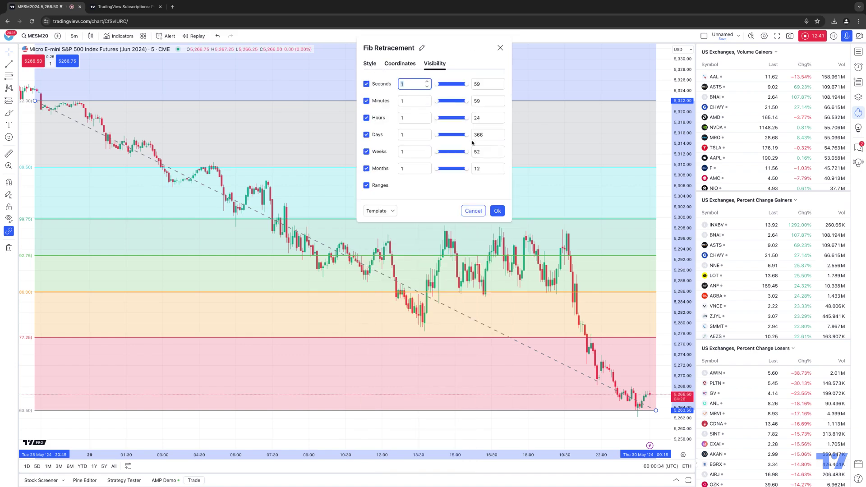
click(500, 48)
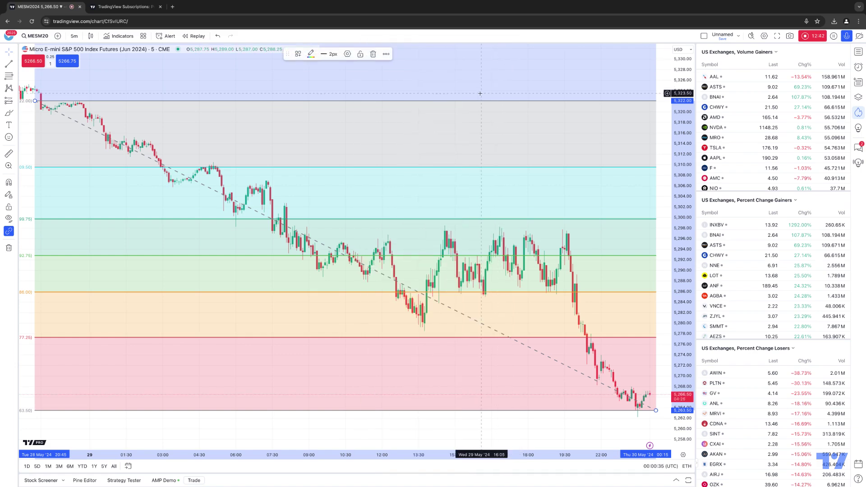
click(373, 55)
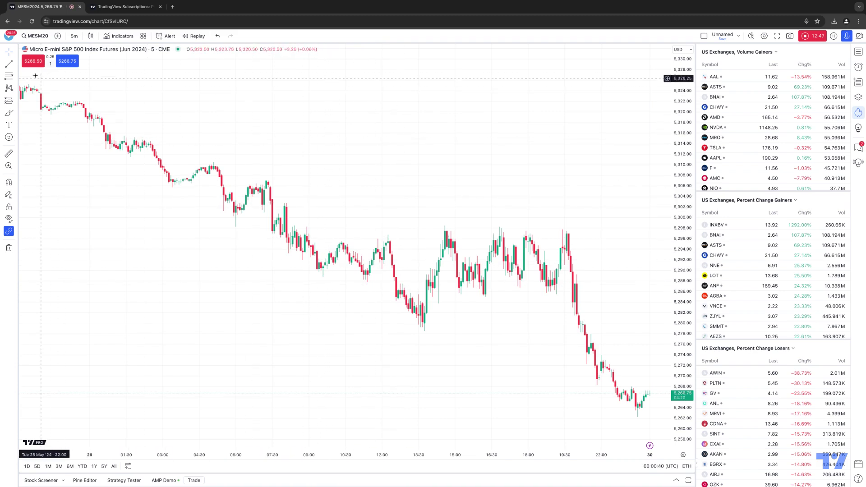
Step: Draw a trend line from the early high near 5,321 to the 29 May low at 5,278.75, then open its settings
click(15, 65)
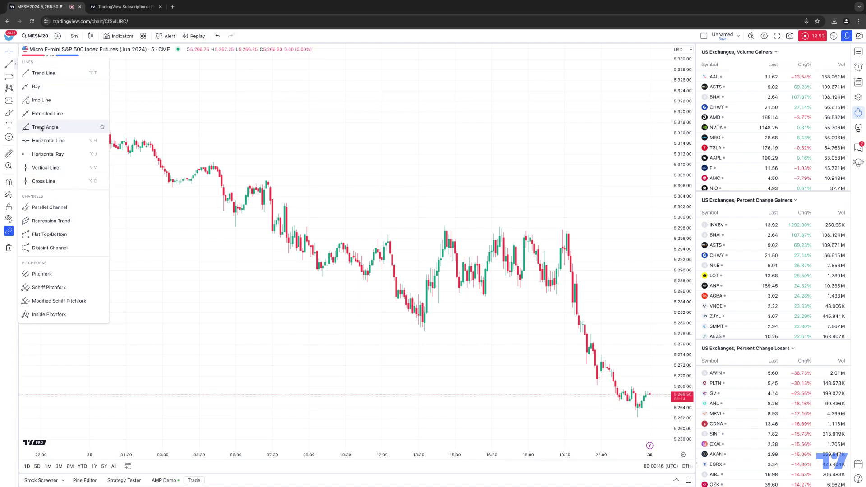
click(44, 74)
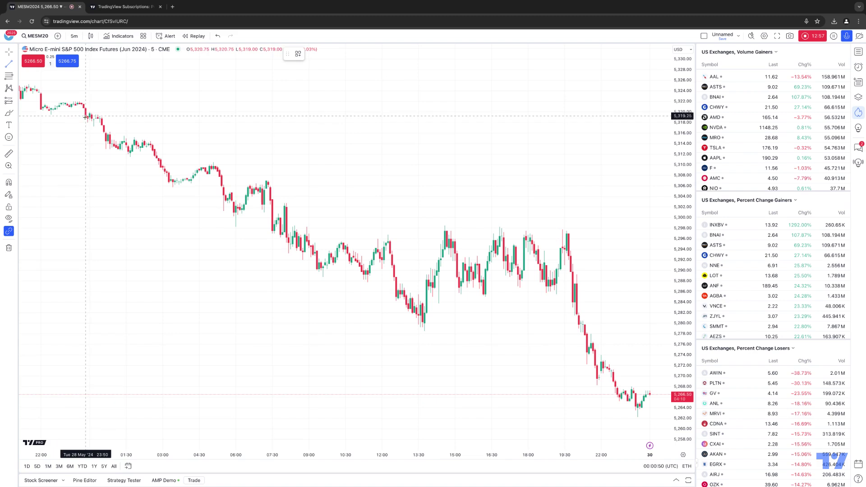
click(44, 110)
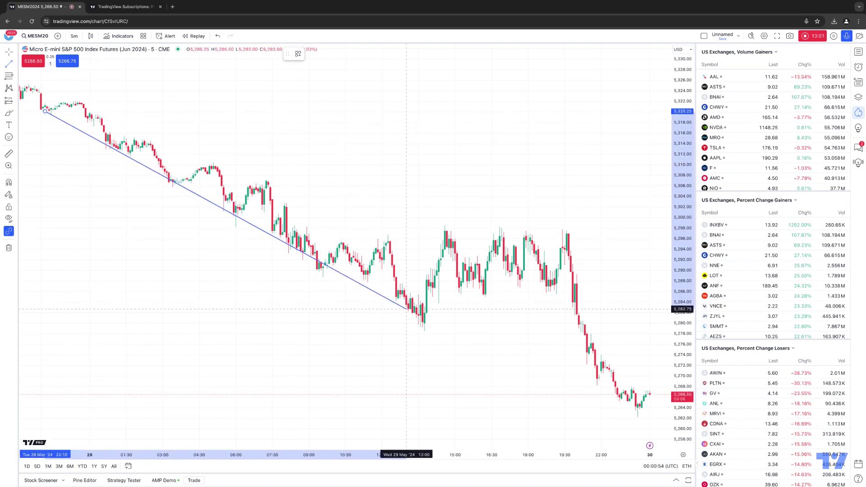
click(423, 323)
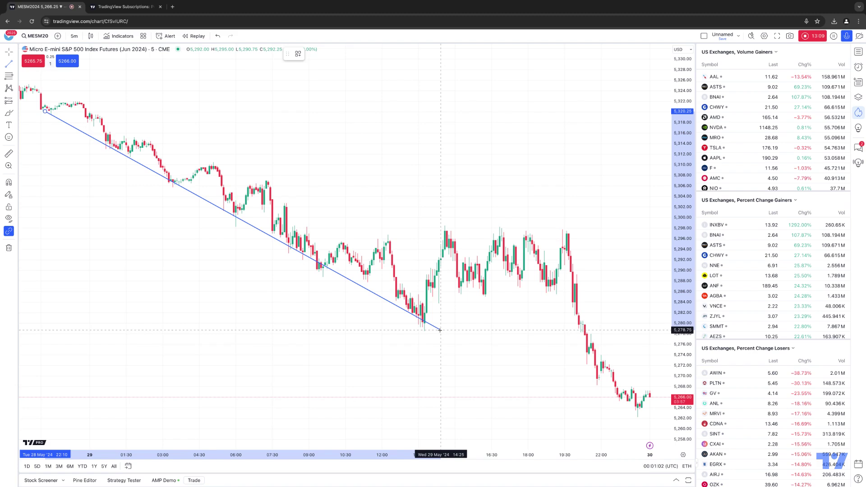
click(440, 330)
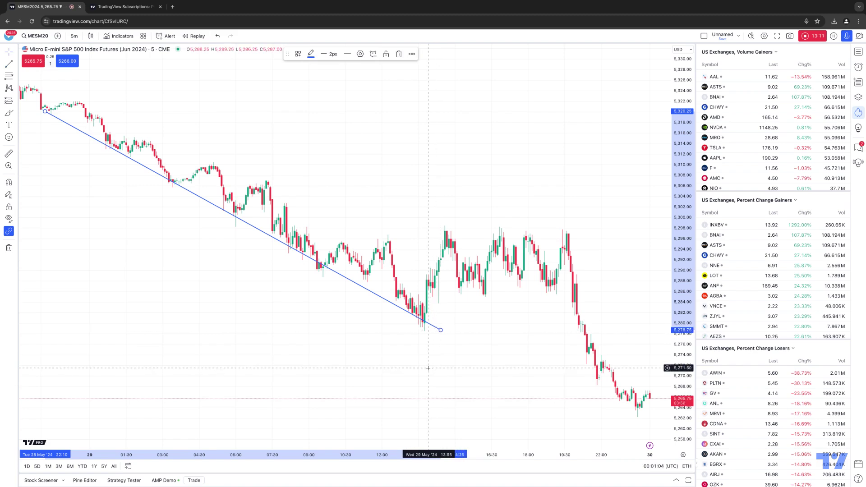
double_click(441, 330)
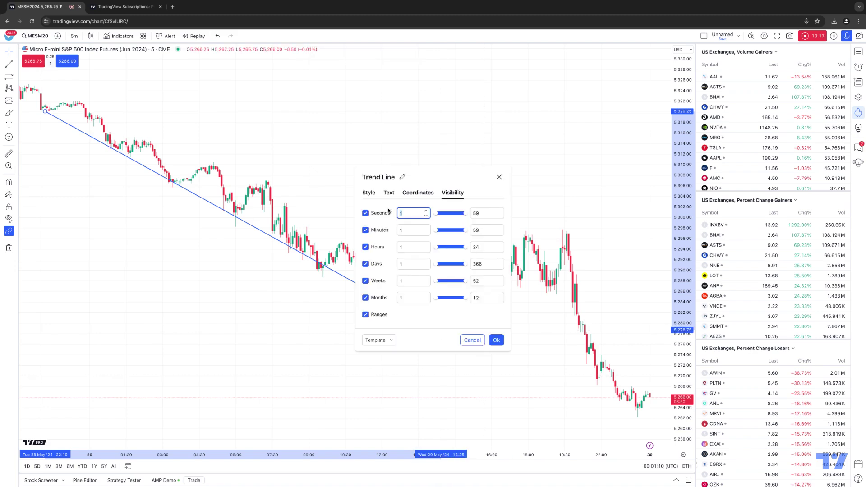
Step: Review the trend line's Style, Text, Coordinates and Visibility tabs, then close the settings and delete the line
click(368, 192)
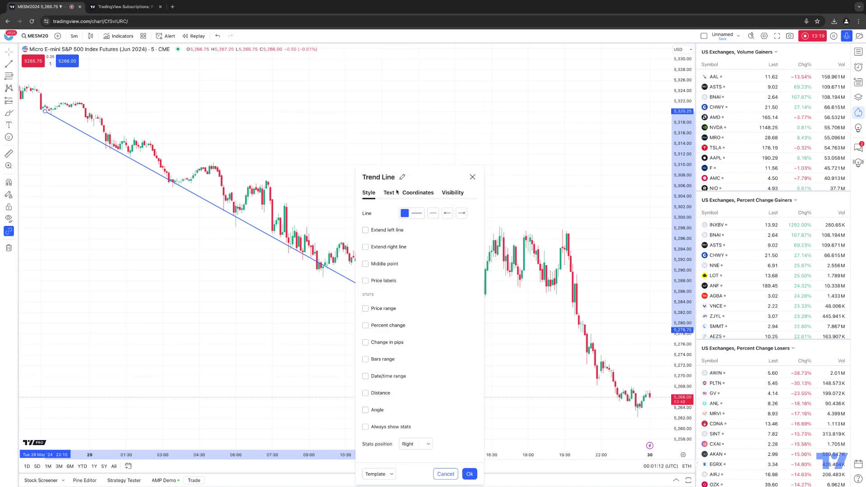
click(389, 193)
click(369, 193)
click(389, 193)
click(417, 193)
click(453, 194)
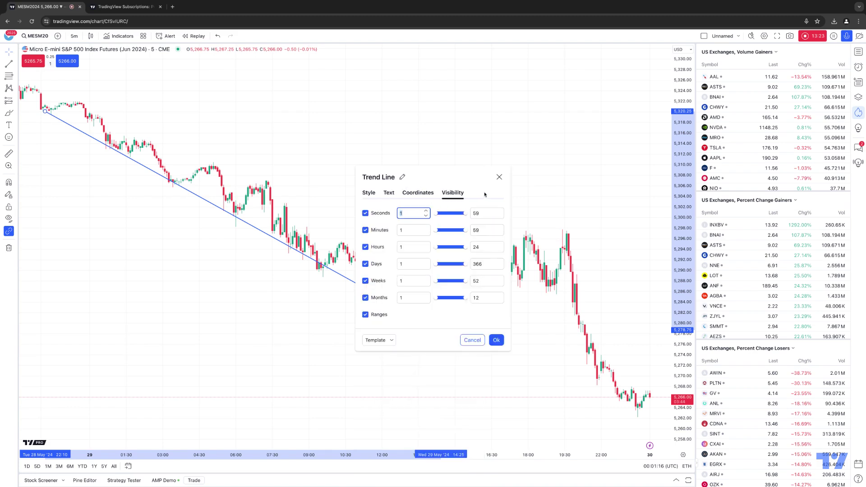
click(500, 177)
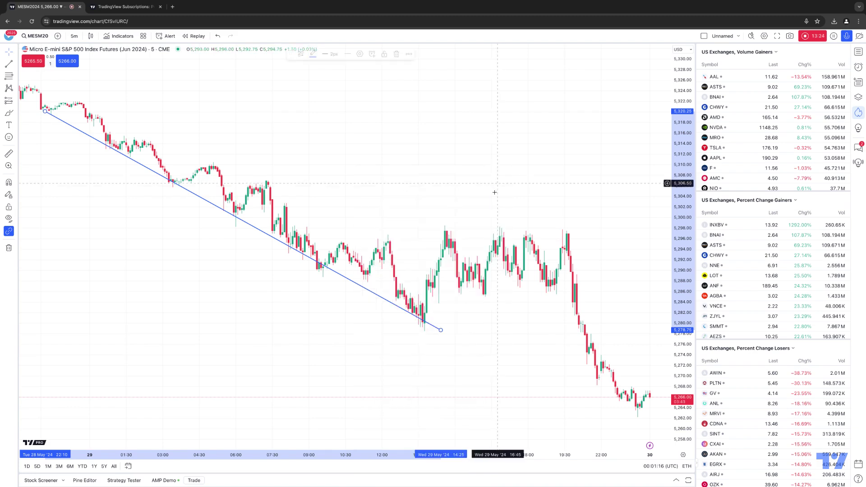
click(399, 54)
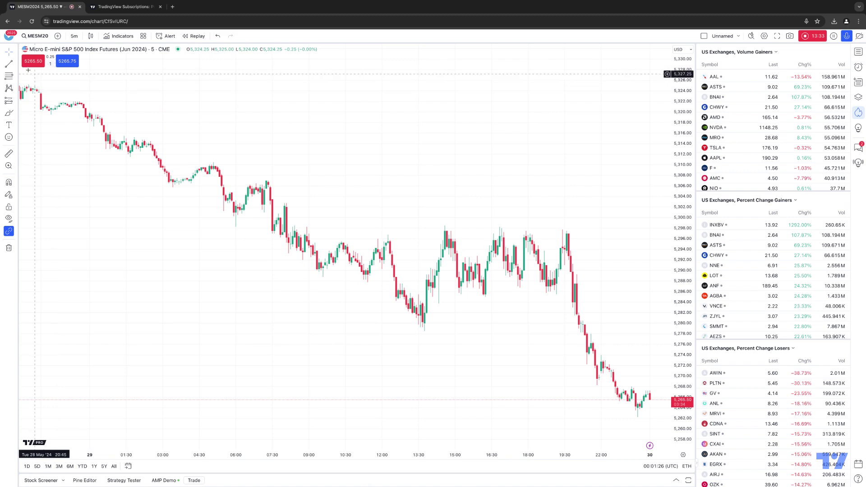
Step: Add Trend Line, Ray, Info Line and Fib Retracement to the favourite drawing tools
click(15, 65)
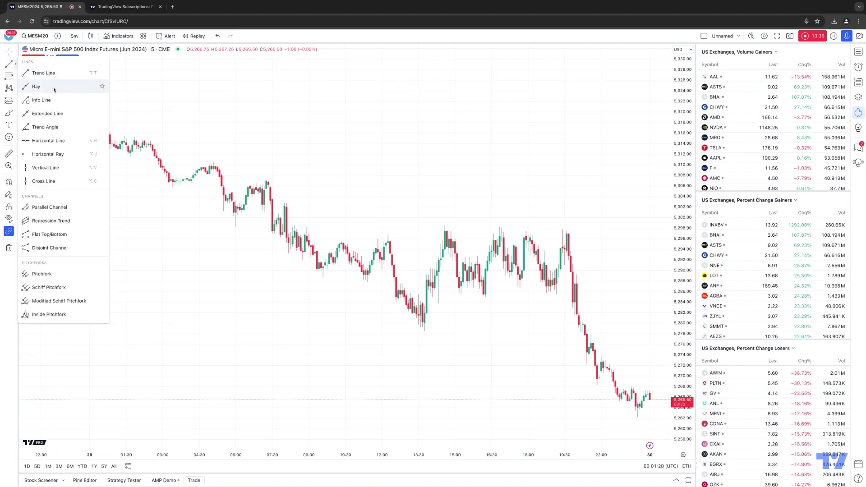
click(103, 73)
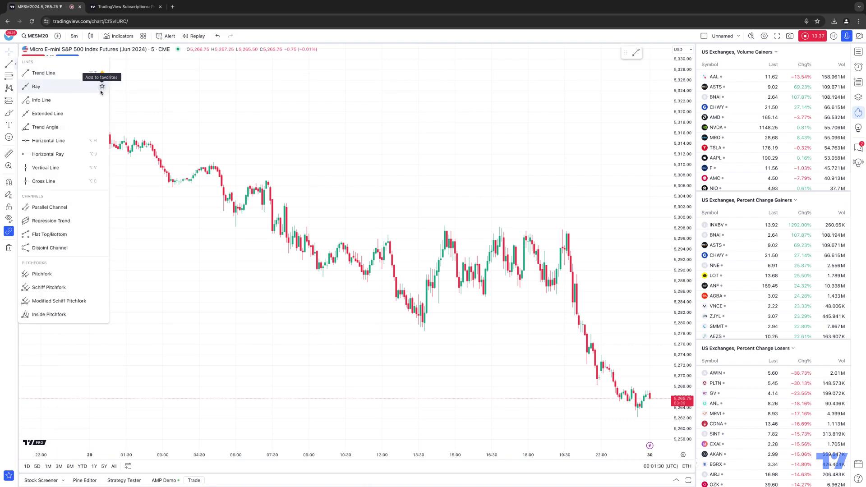
click(102, 87)
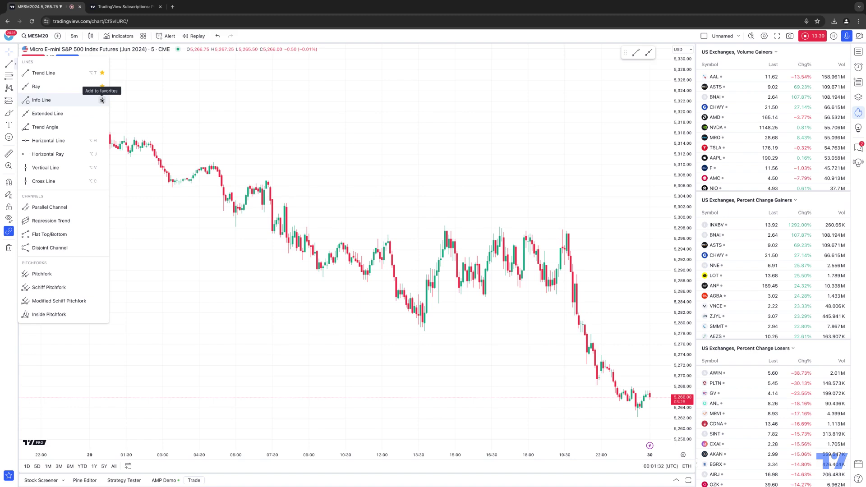
click(102, 100)
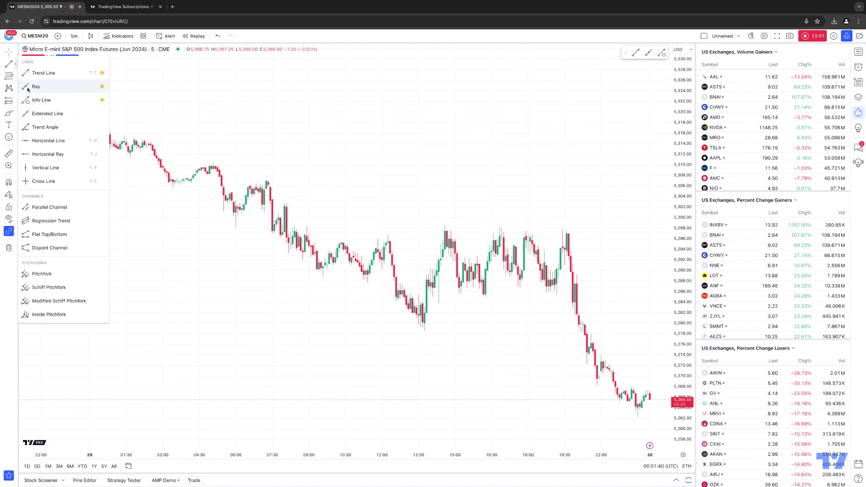
click(16, 77)
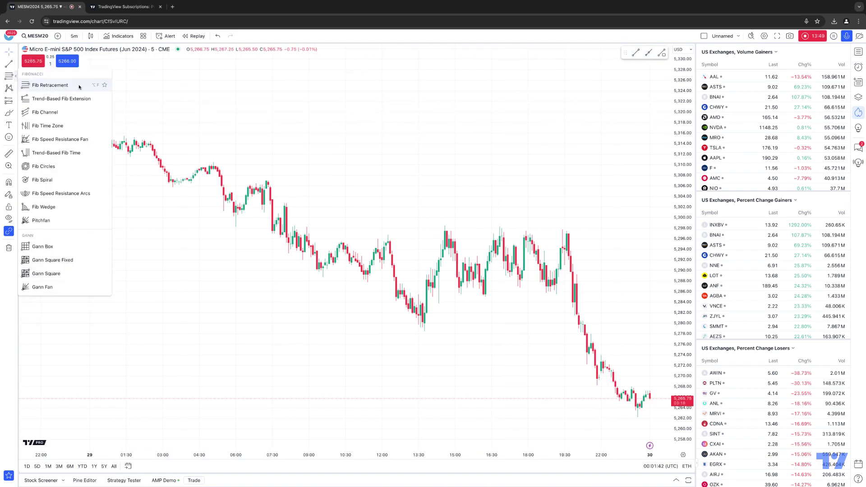
click(104, 85)
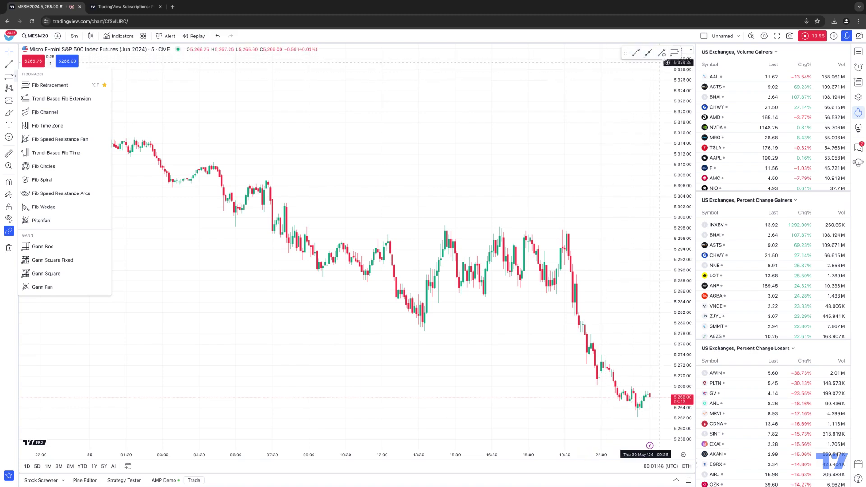
click(627, 55)
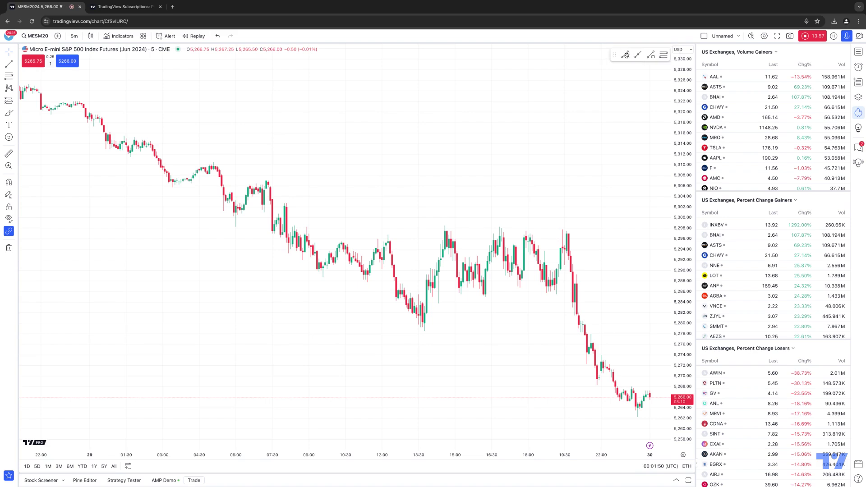
mouse_move(626, 55)
mouse_down()
mouse_move(524, 64)
mouse_move(489, 88)
mouse_move(545, 73)
mouse_up()
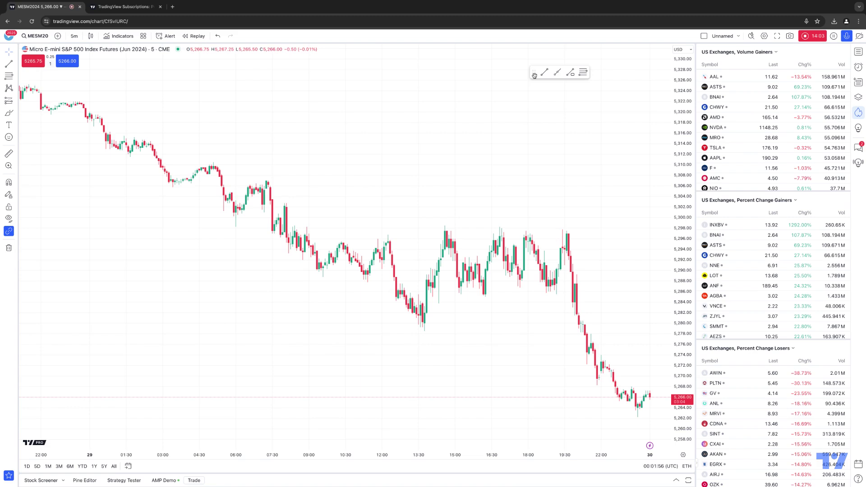
mouse_move(534, 76)
mouse_down()
mouse_move(468, 72)
mouse_move(350, 142)
mouse_move(151, 240)
mouse_move(566, 238)
mouse_move(561, 186)
mouse_move(584, 94)
mouse_move(612, 51)
mouse_up()
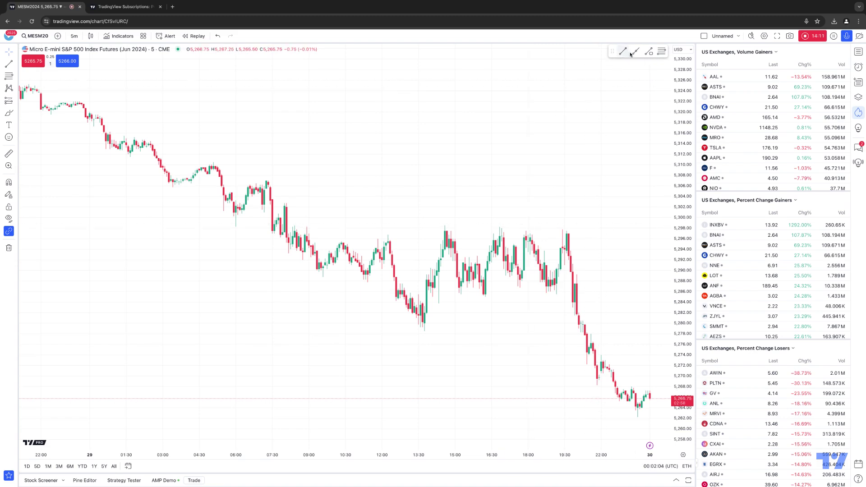
click(661, 51)
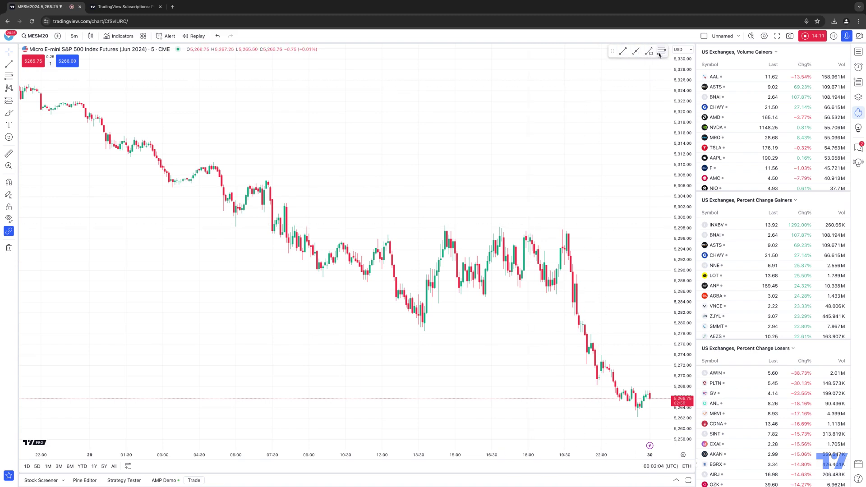
click(41, 119)
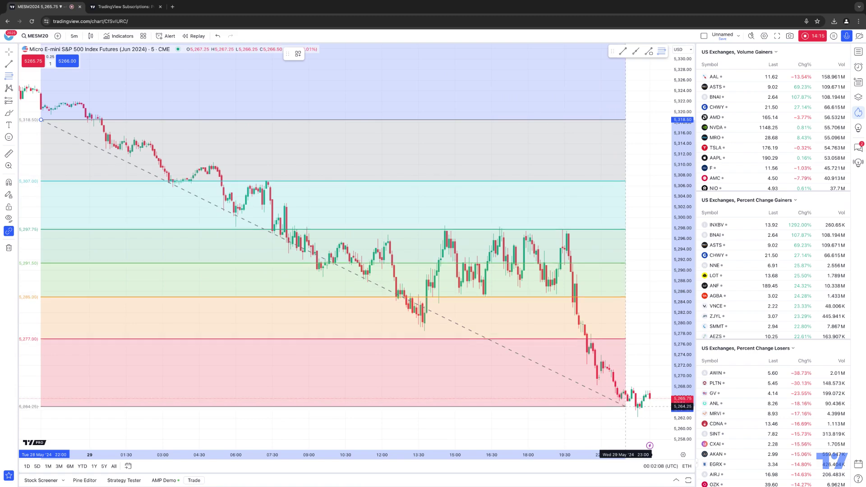
click(637, 420)
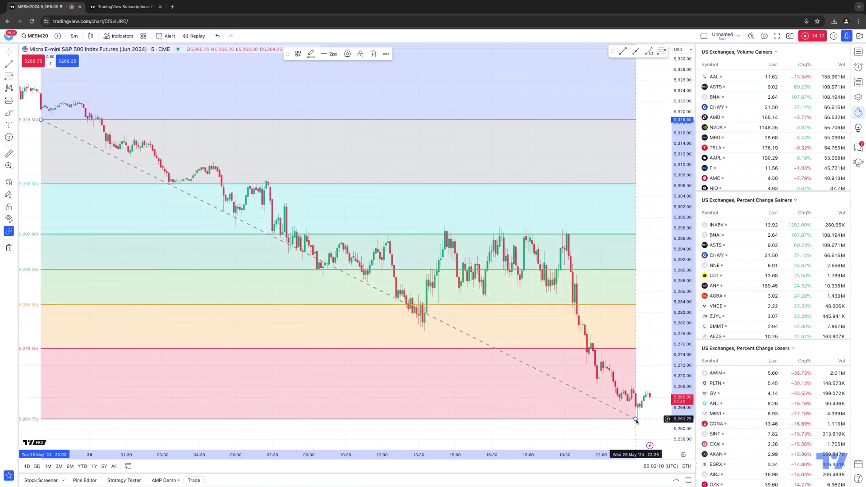
click(373, 54)
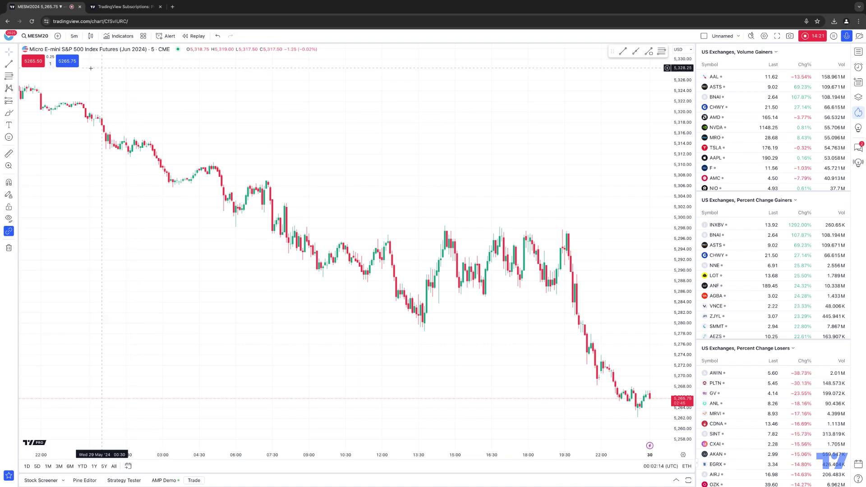
Step: Remove Trend Line, Ray, Info Line and Fib Retracement from the favourite drawing tools
click(15, 64)
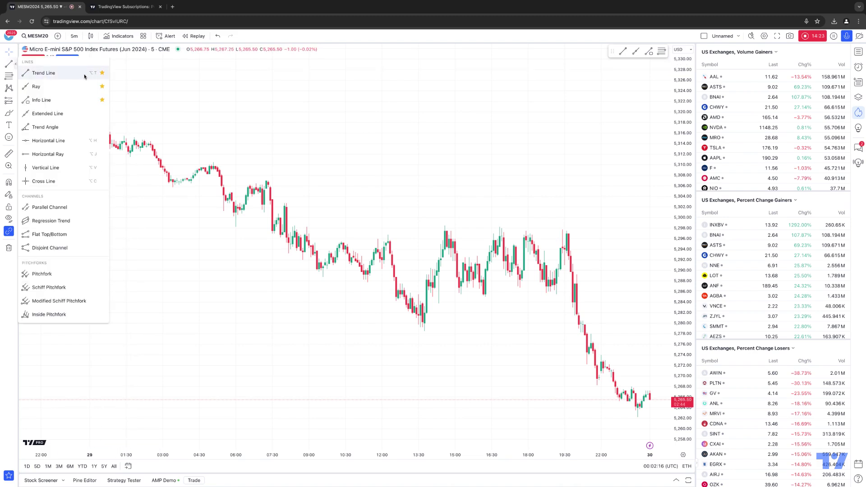
click(102, 73)
click(102, 86)
click(102, 100)
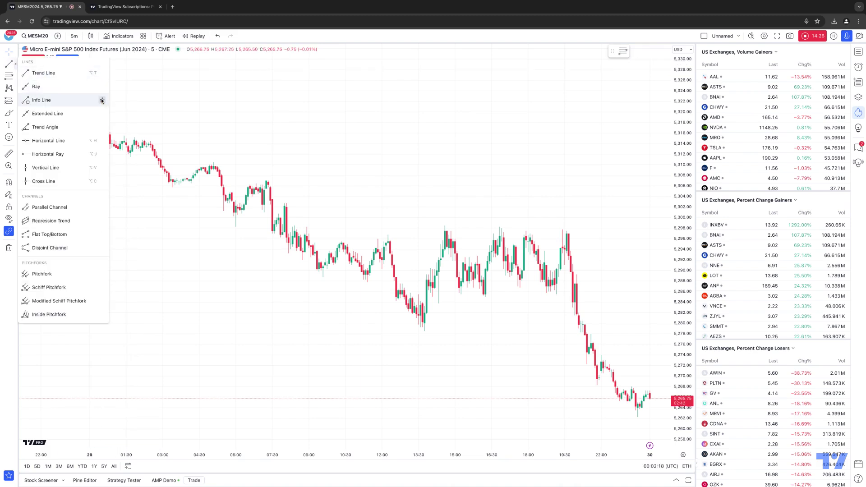
click(15, 76)
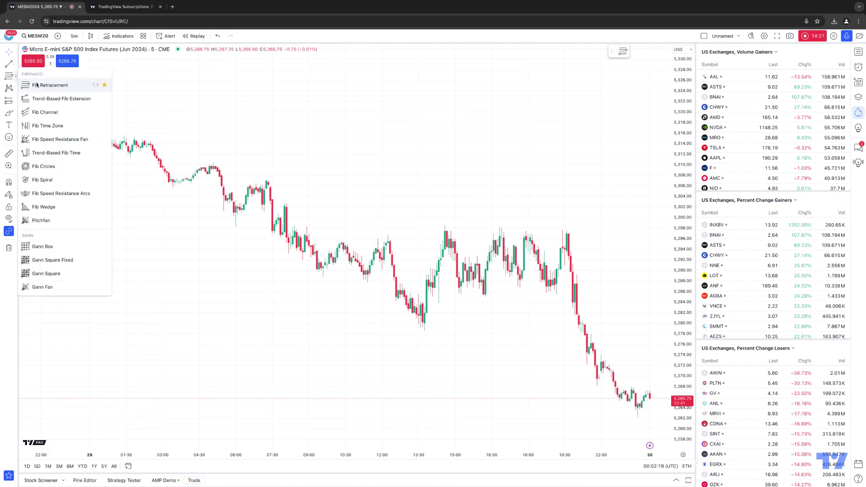
click(105, 86)
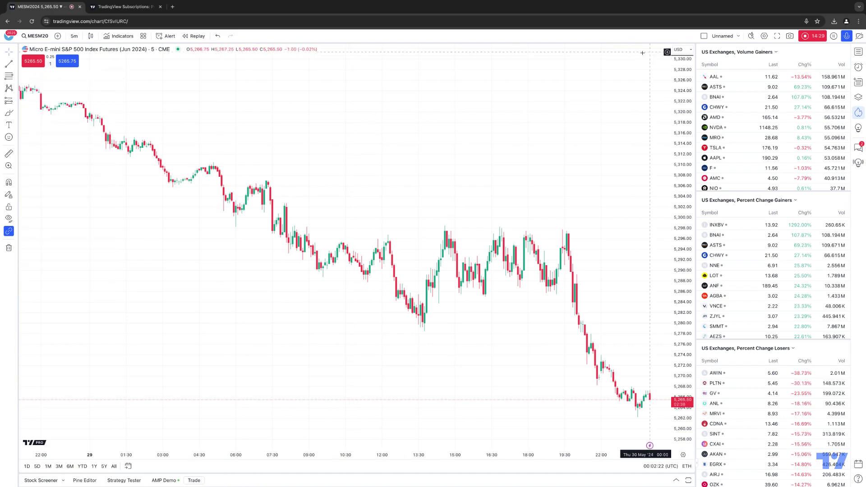